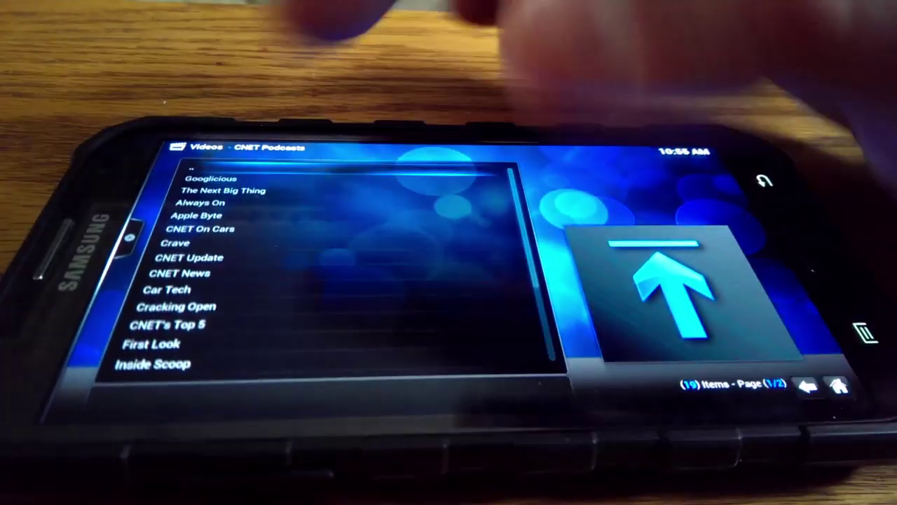
- Open the CNET On Cars podcast channel and play the episode Top 5: Ways tech is killing driving
left_click(200, 228)
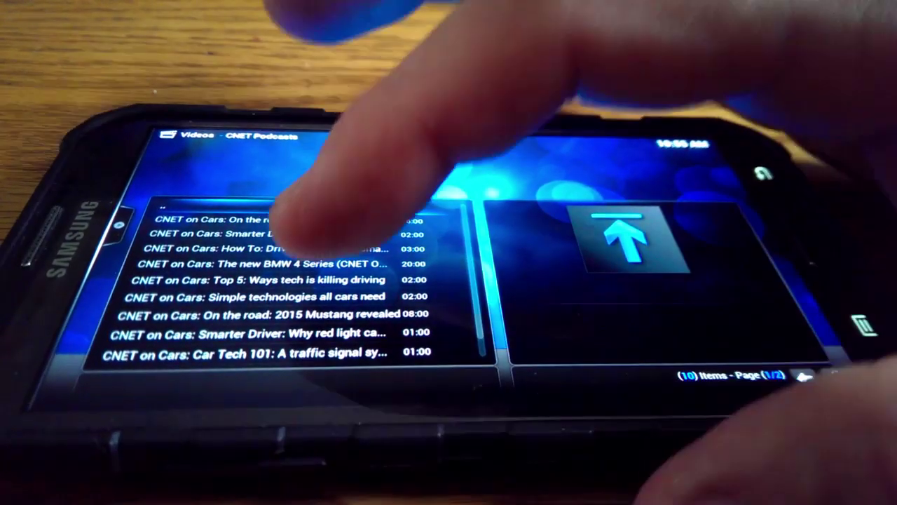
left_click(258, 278)
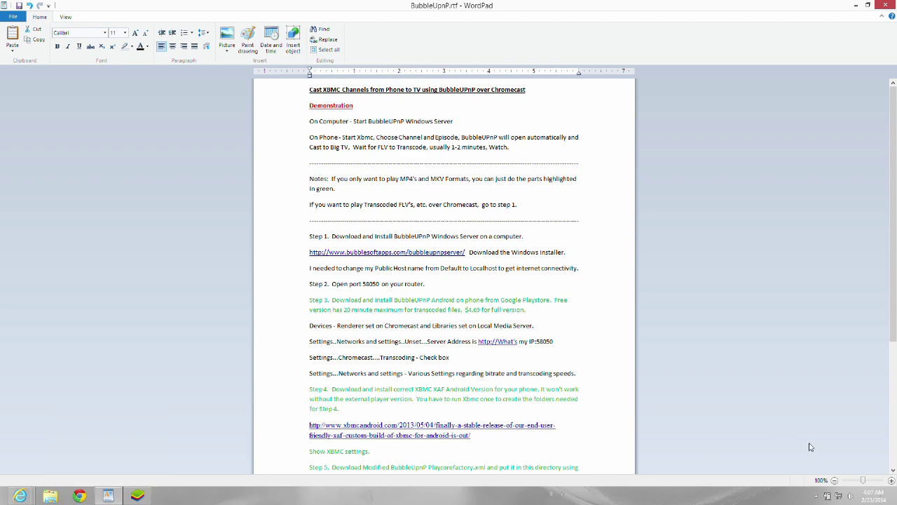
- Skim the casting instructions, switch to the BubbleUPnP Server download page in Internet Explorer and select its web address
left_click_drag(895, 281, 895, 354)
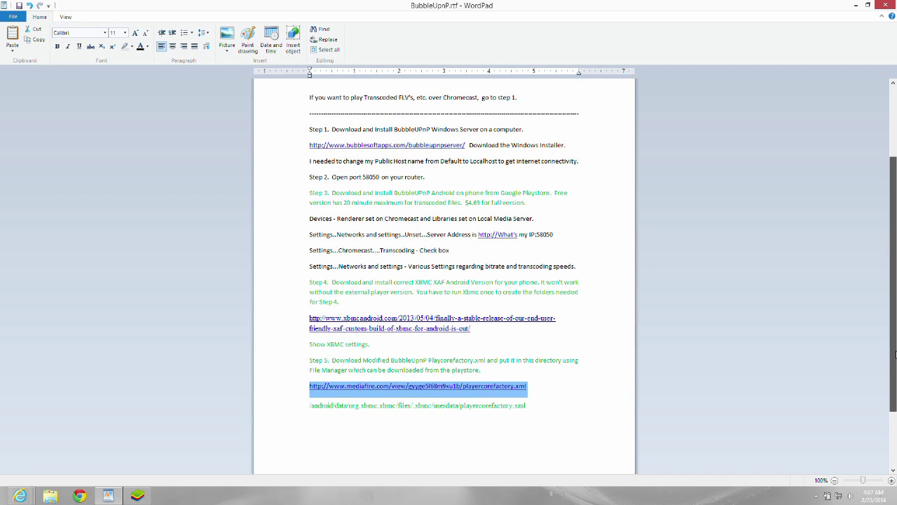
scroll(839, 337, "up", 4)
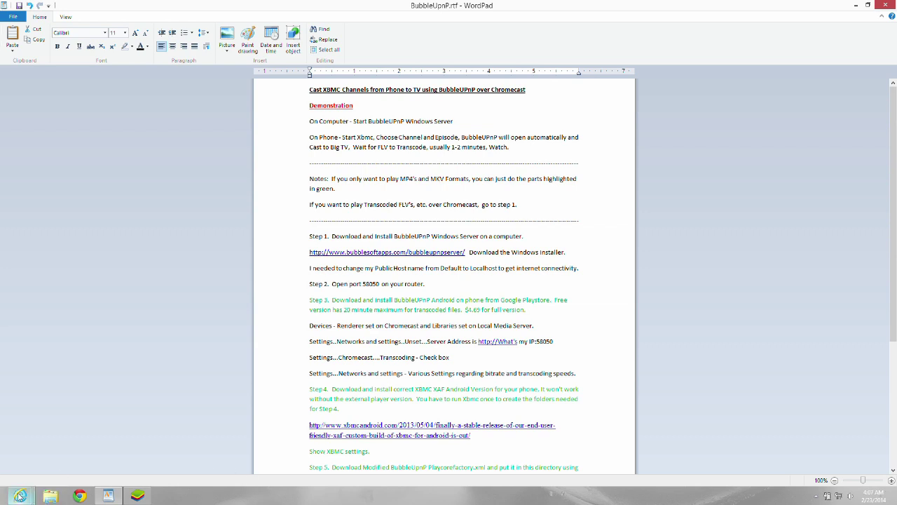
mouse_move(21, 497)
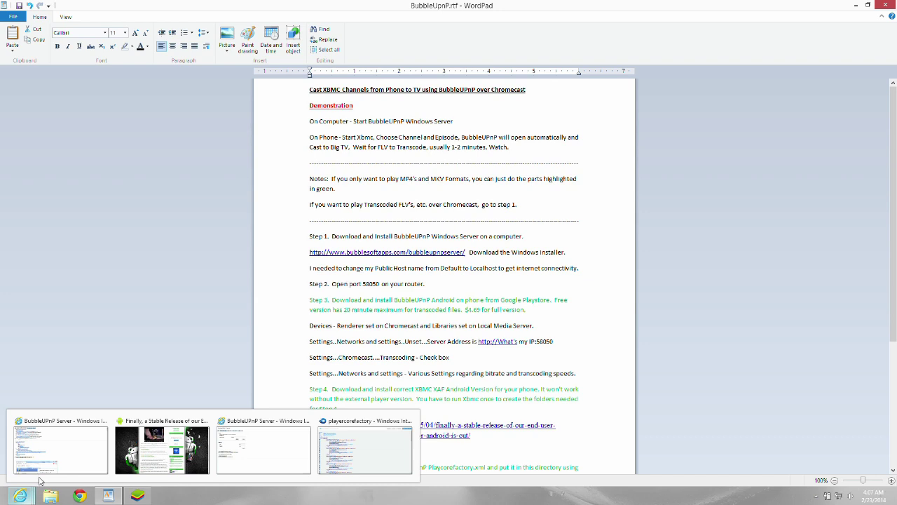
left_click(56, 459)
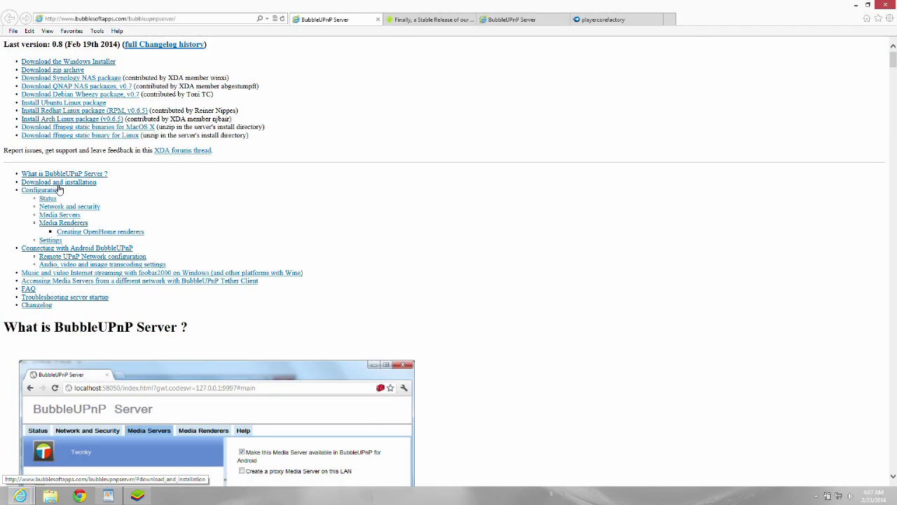
left_click(126, 18)
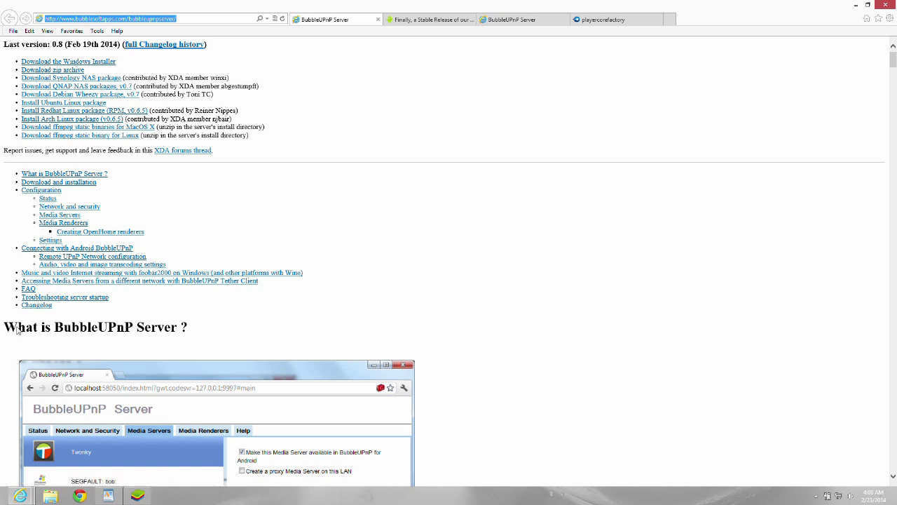
- Examine the public host name and the login credentials in the local BubbleUPnP Server's Network and Security settings
mouse_move(21, 500)
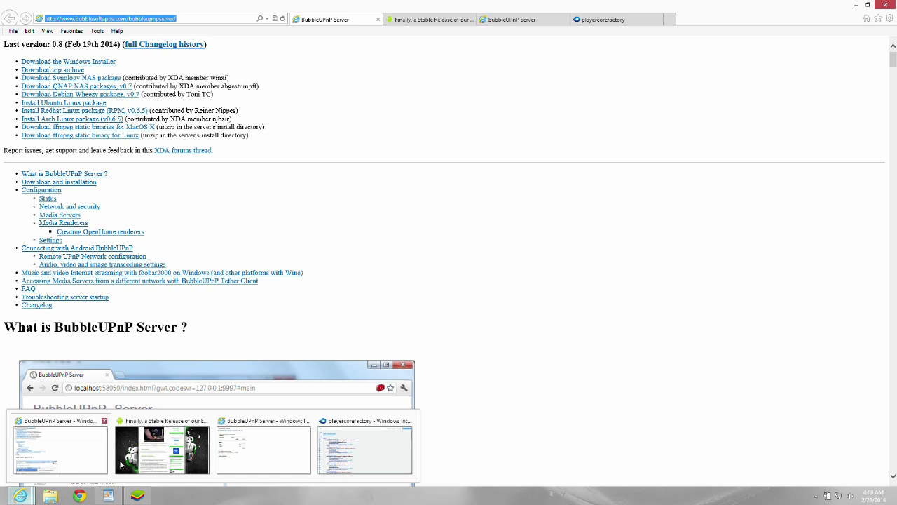
left_click(233, 445)
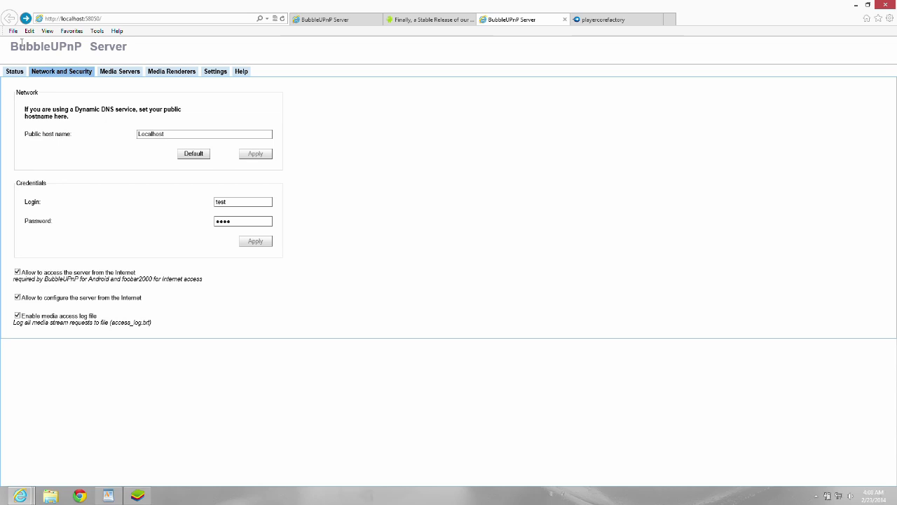
left_click_drag(10, 47, 129, 47)
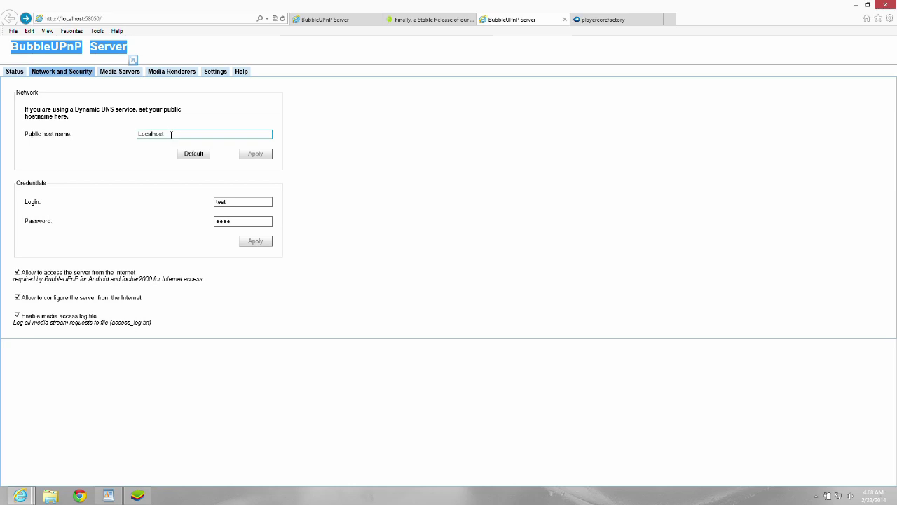
left_click_drag(172, 133, 112, 133)
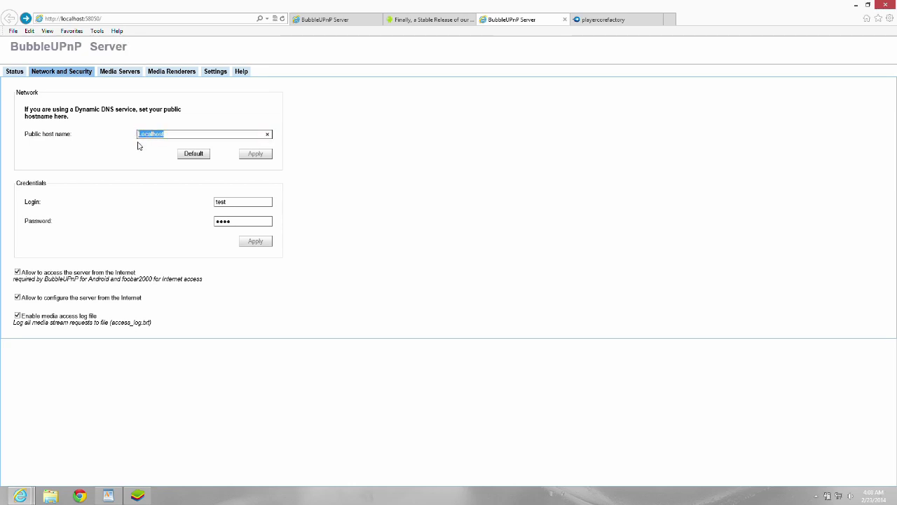
left_click(231, 202)
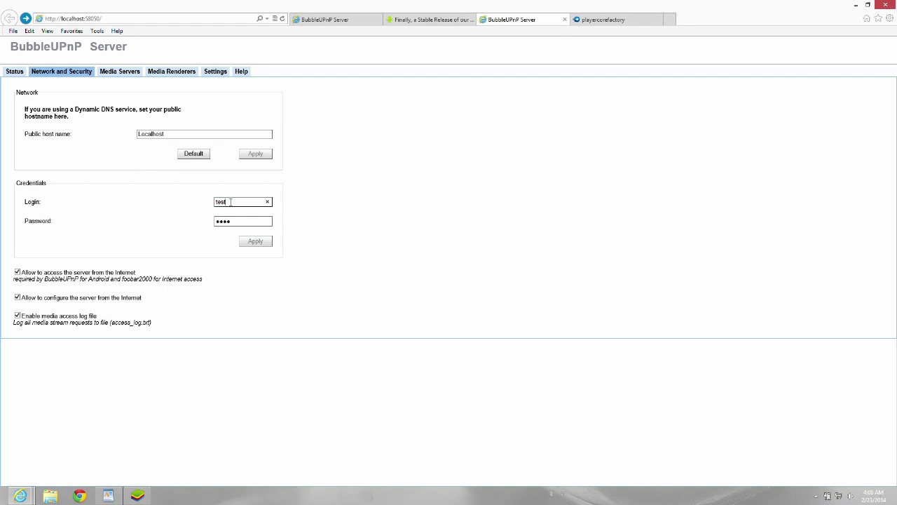
left_click_drag(208, 205, 221, 214)
key("Tab")
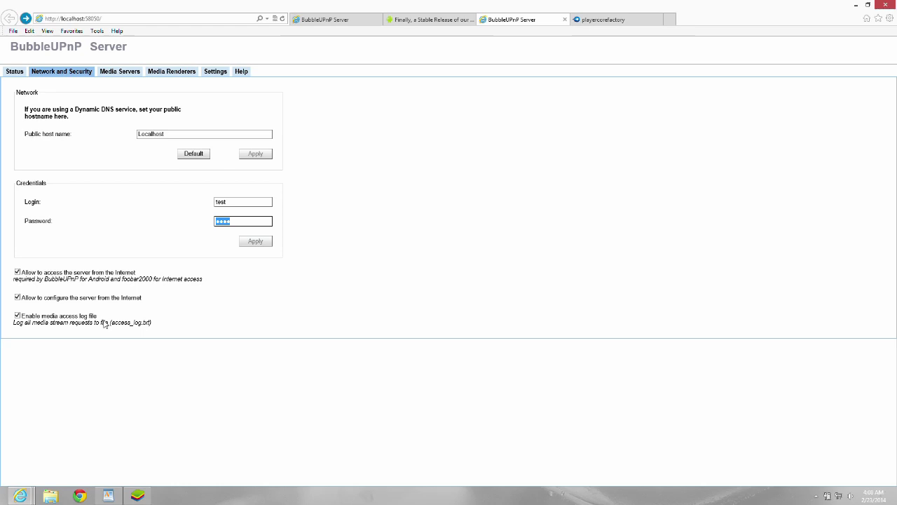
- Switch to BlueStacks App Player and search its apps for "bubbleupnp"
left_click(137, 496)
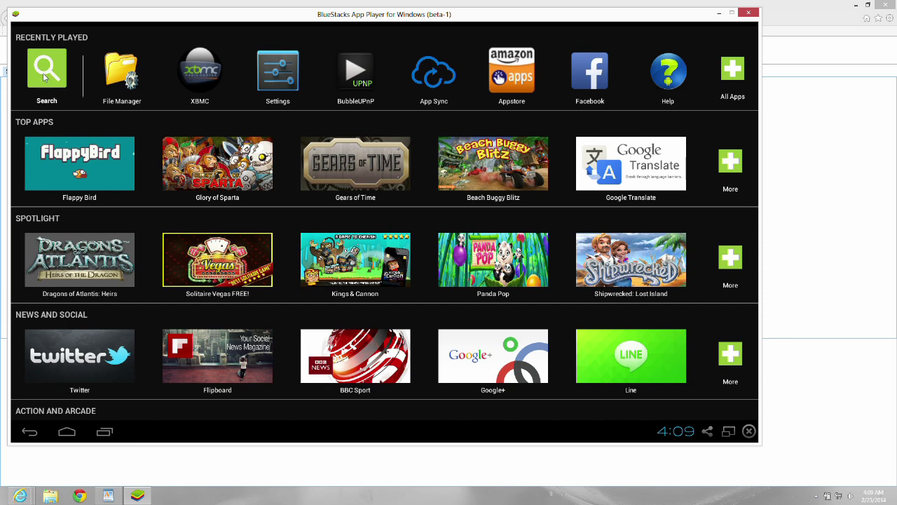
left_click(45, 77)
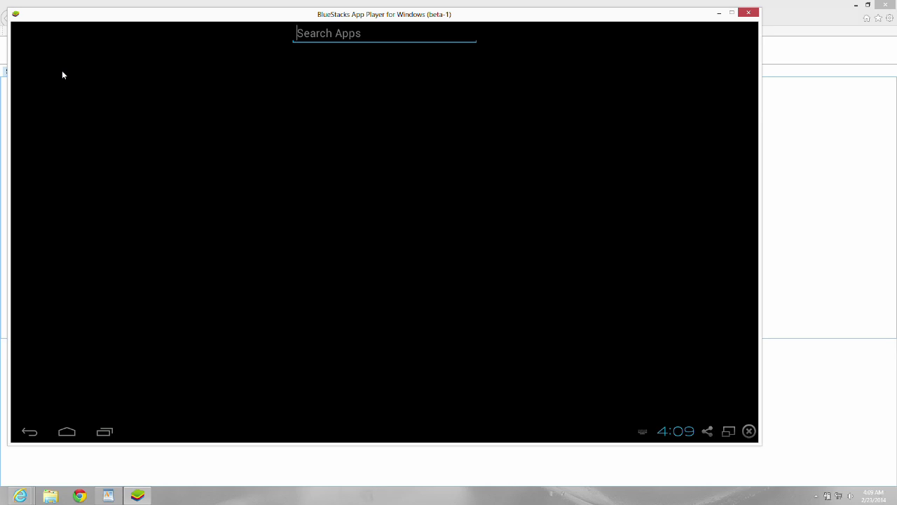
type("bu")
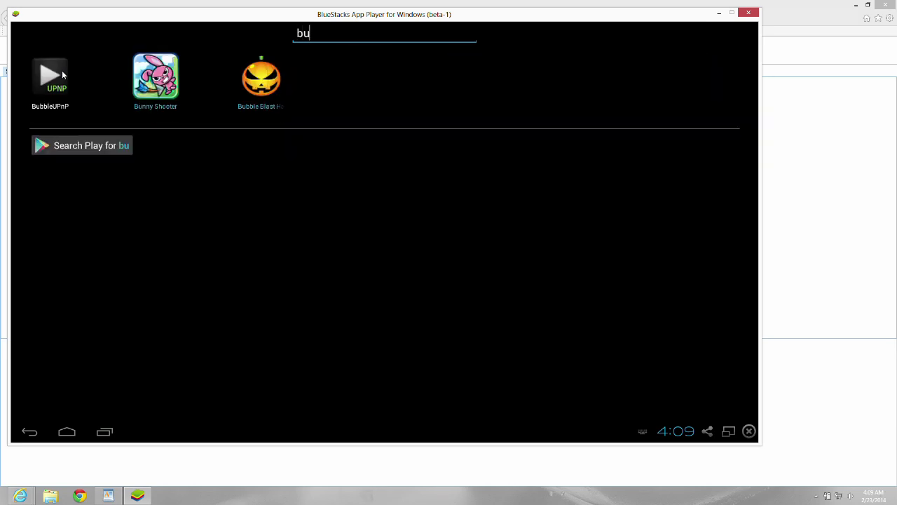
type("bbleup")
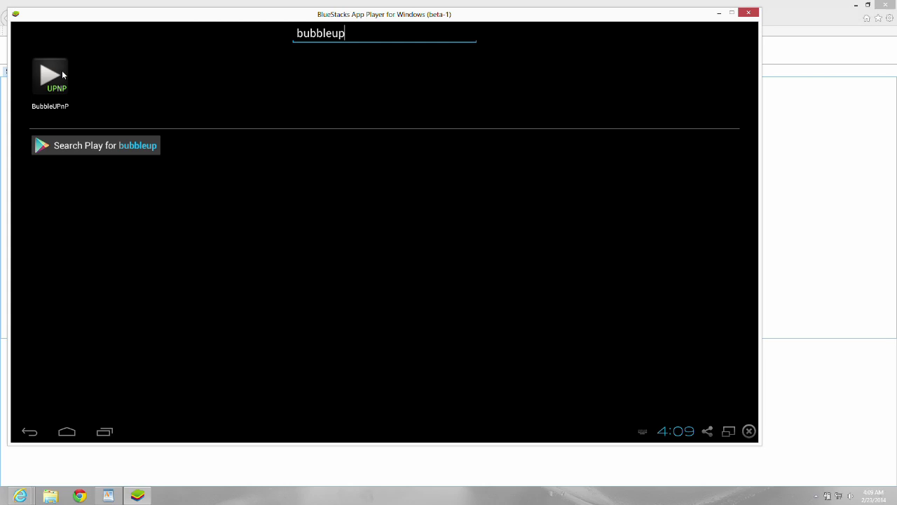
type("np")
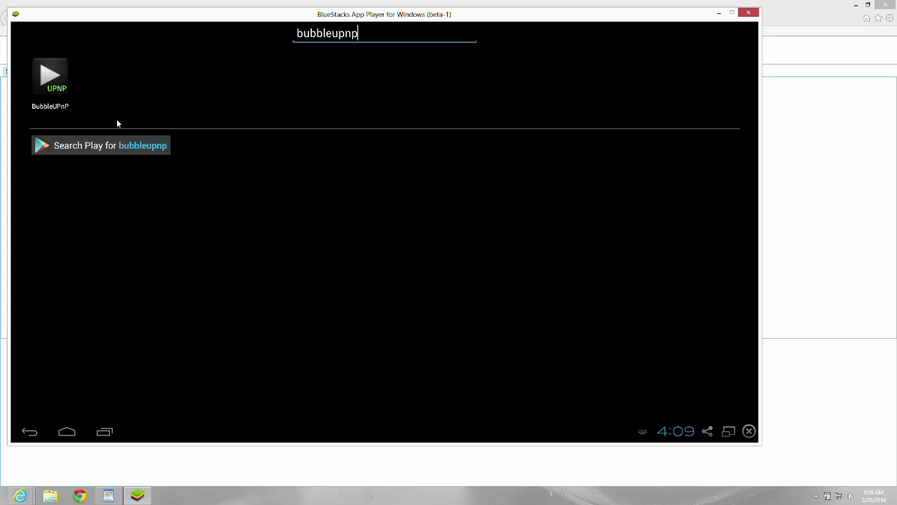
- Extend the bubbleupnp search to Google Play and open the BubbleUPnP UPnP/DLNA app page
left_click(70, 147)
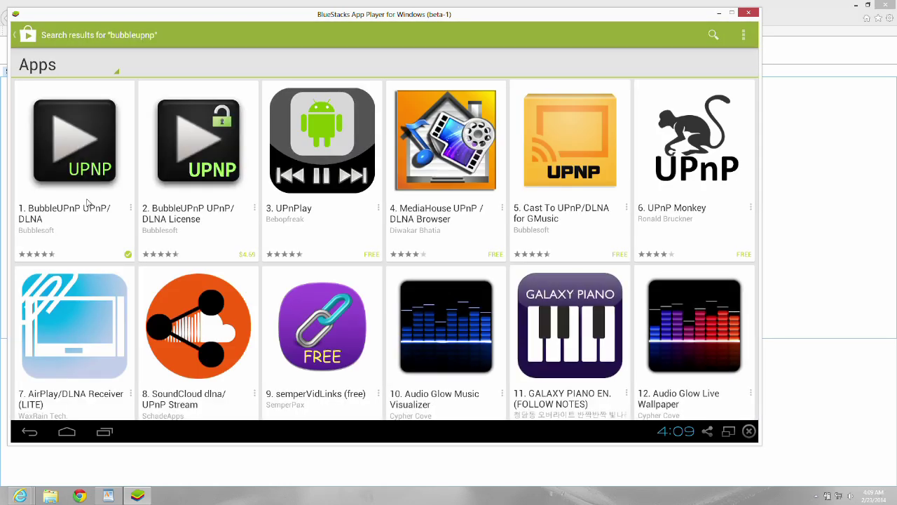
left_click(52, 215)
left_click(71, 153)
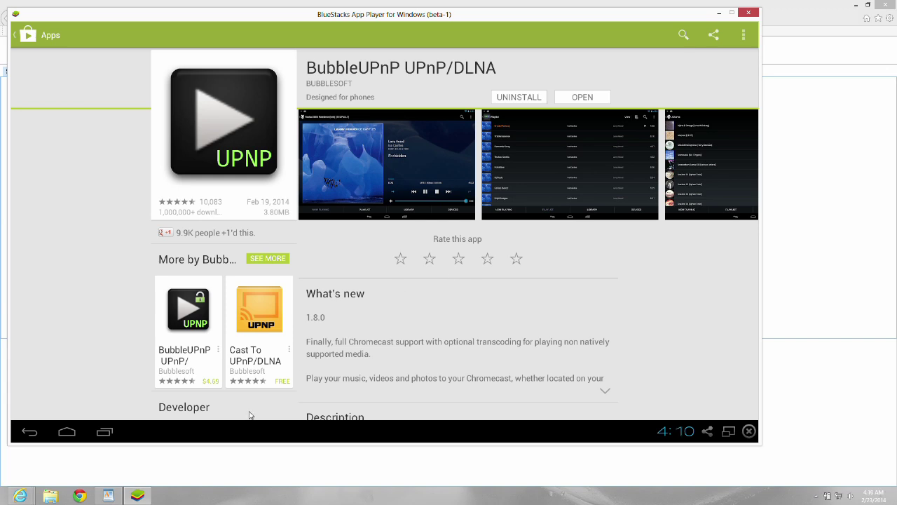
- Launch the BubbleUPnP app and display its renderer and library devices
left_click(75, 437)
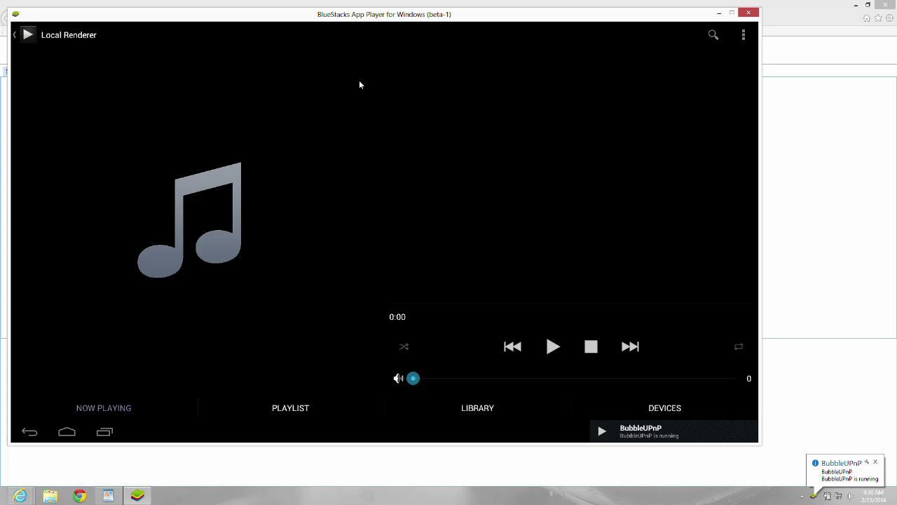
left_click(664, 412)
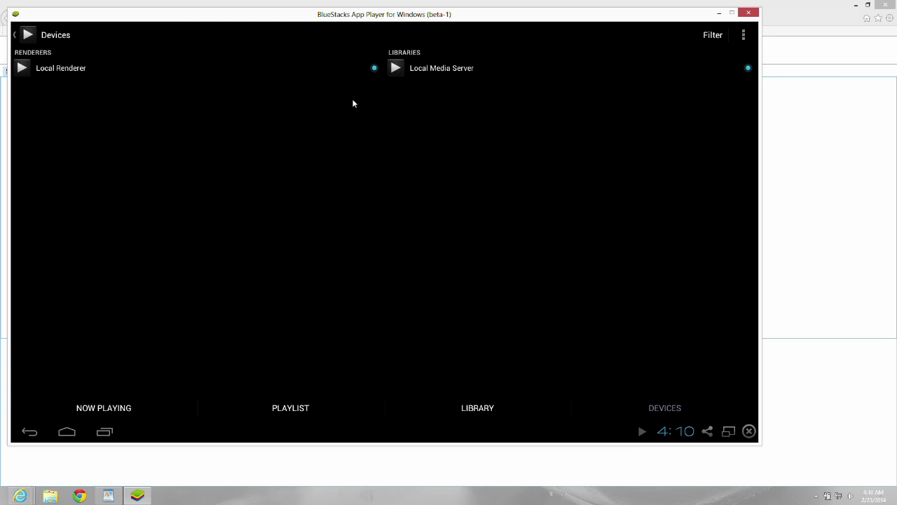
- Open the first unset remote network in BubbleUPnP's Networks and settings for editing
left_click(743, 35)
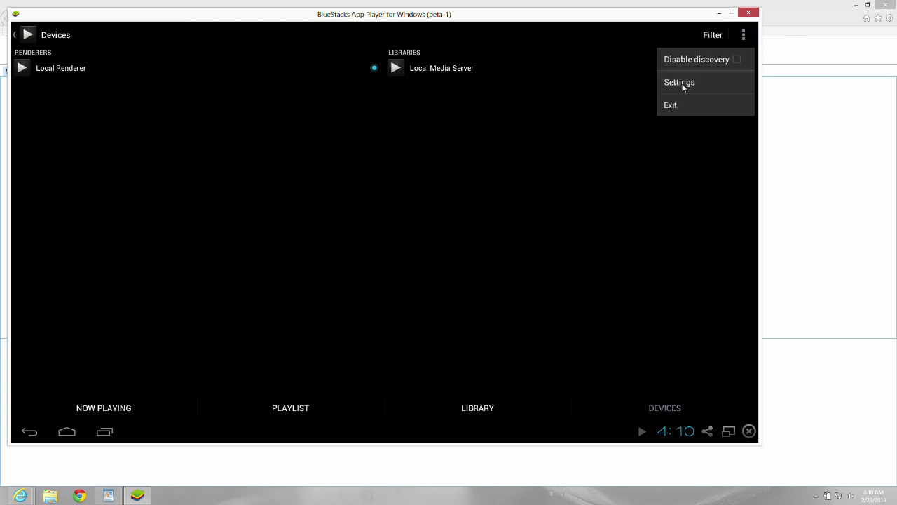
left_click(678, 83)
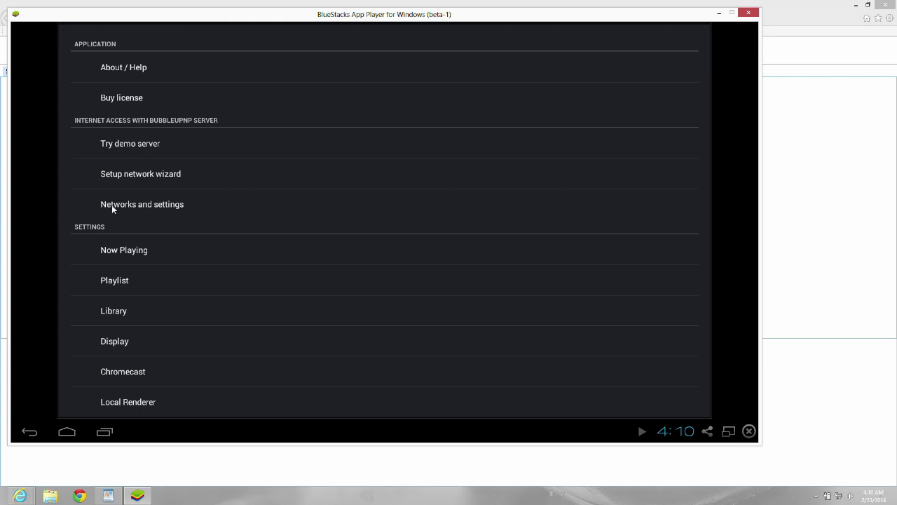
left_click(143, 205)
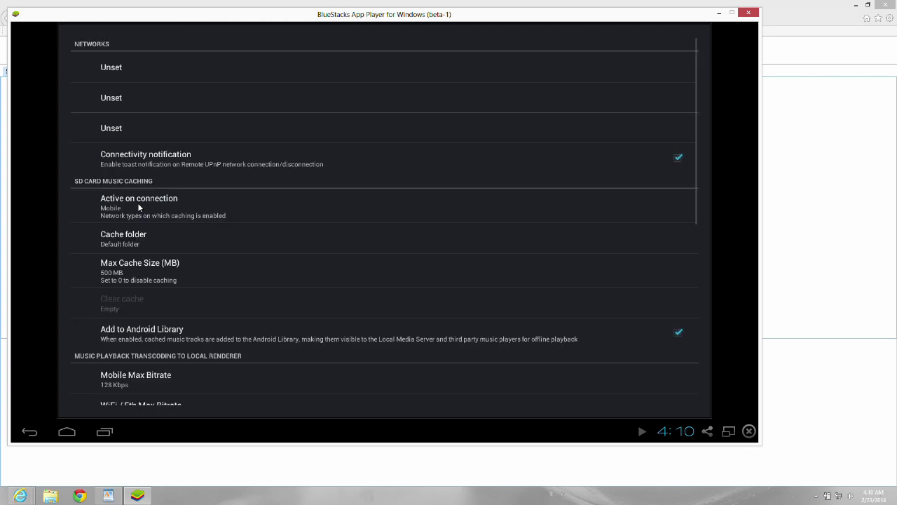
left_click(109, 67)
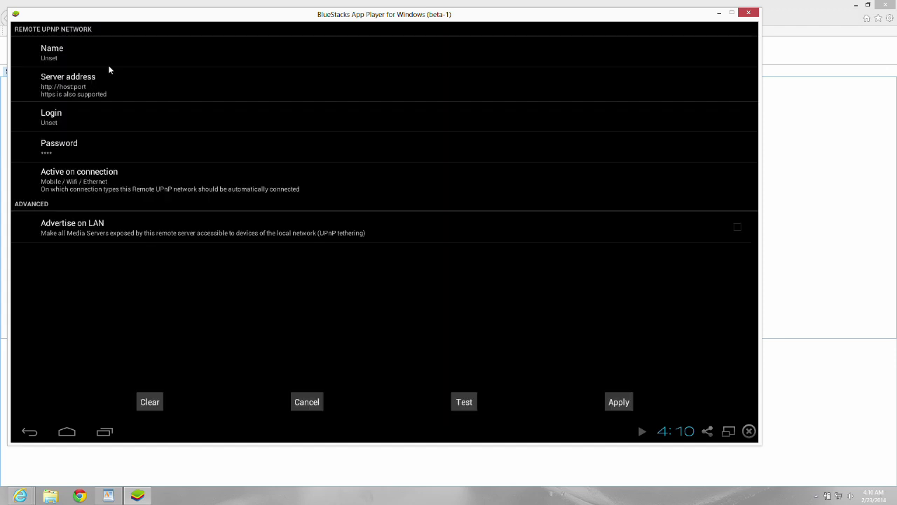
- Set the remote UPnP network's name to Localhost
left_click(57, 59)
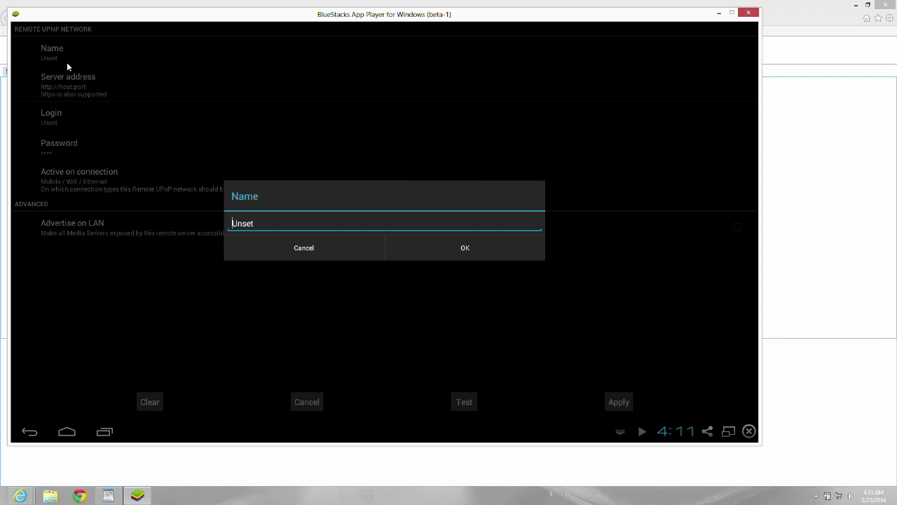
type("L")
key("Delete")
key("Delete")
key("Delete")
key("Delete")
type("ocalhost")
left_click(444, 258)
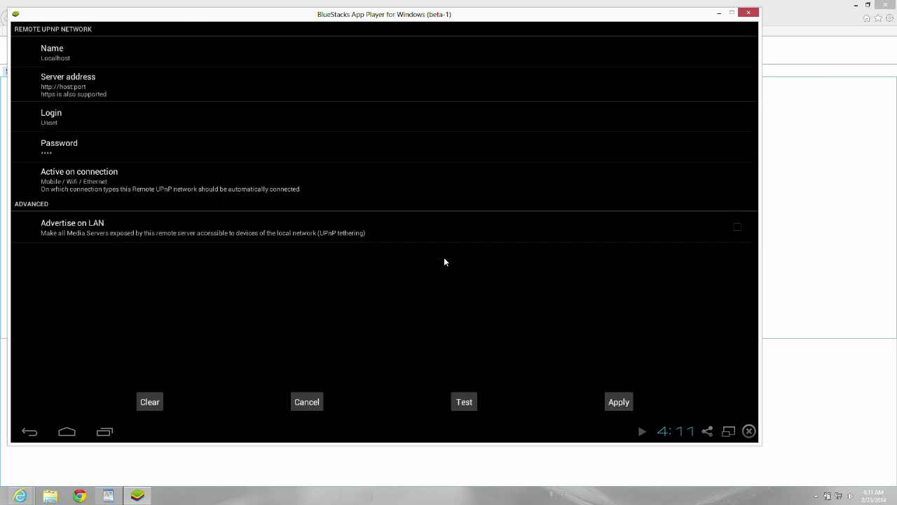
- Try setting the host in the server address to xx.xx.xx.xx, and discard the changes to the remote network
left_click(62, 91)
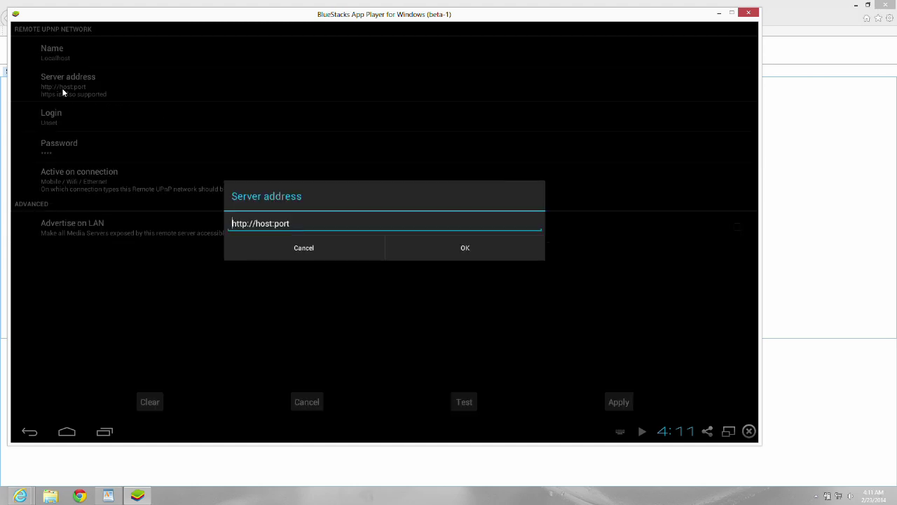
left_click(282, 224)
left_click(296, 224)
left_click(272, 223)
type("xx.xx.xx.xx")
left_click(292, 249)
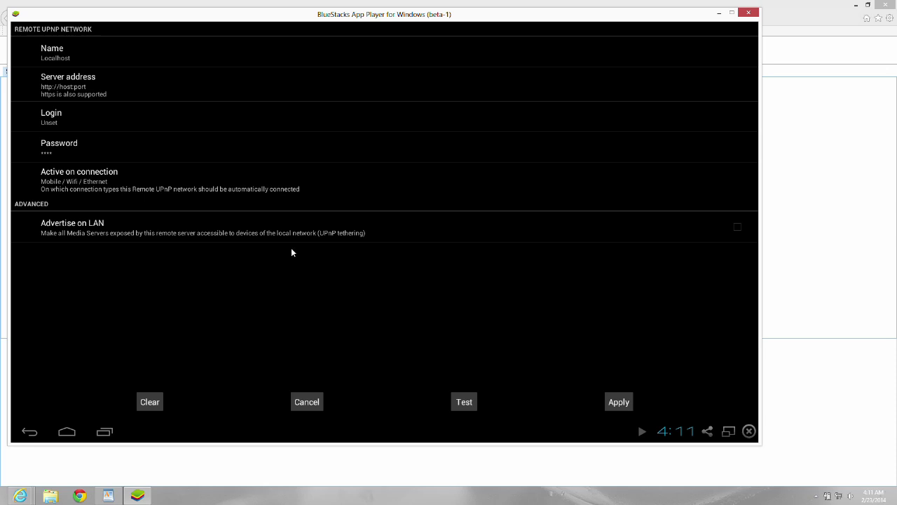
left_click(29, 433)
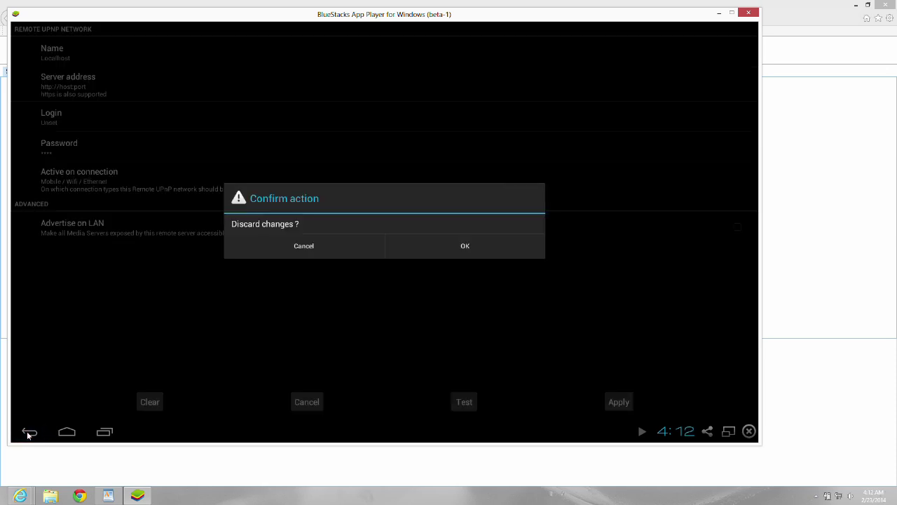
left_click(441, 249)
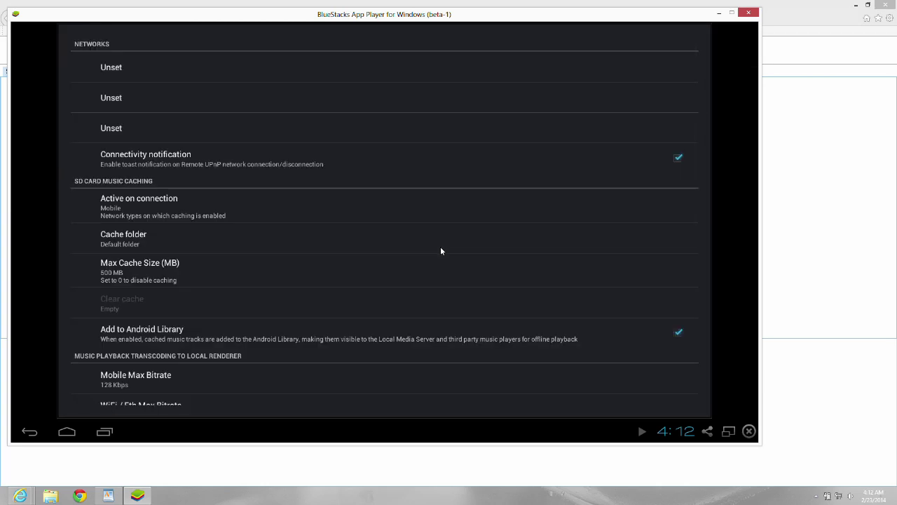
- Check the Chromecast transcoding settings and return to the main settings list
left_click(35, 432)
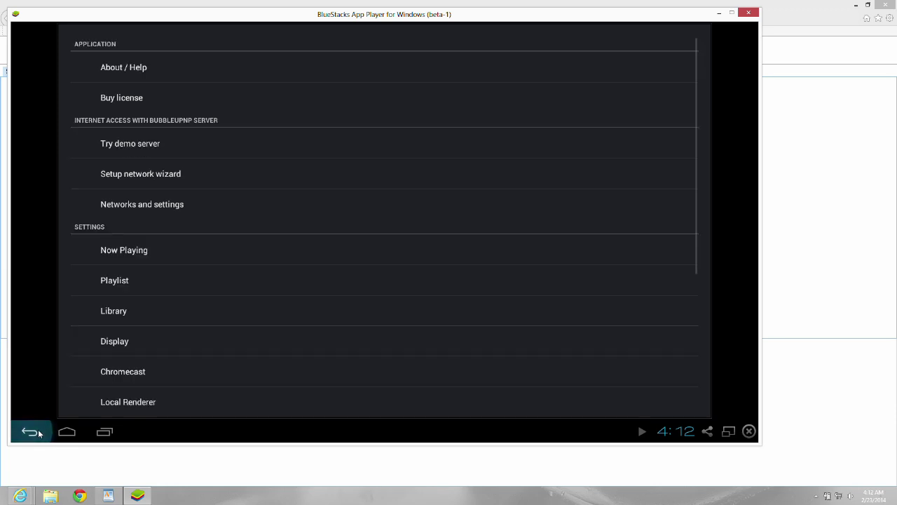
left_click(111, 375)
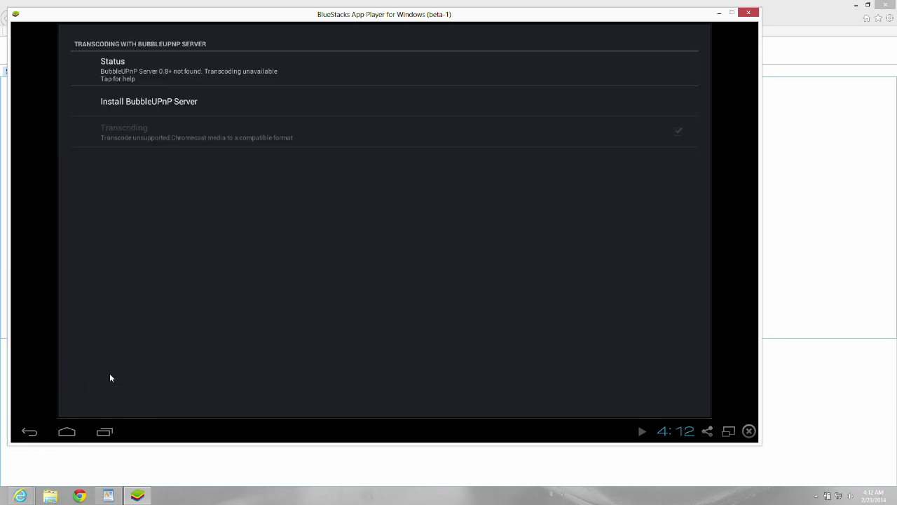
left_click(29, 431)
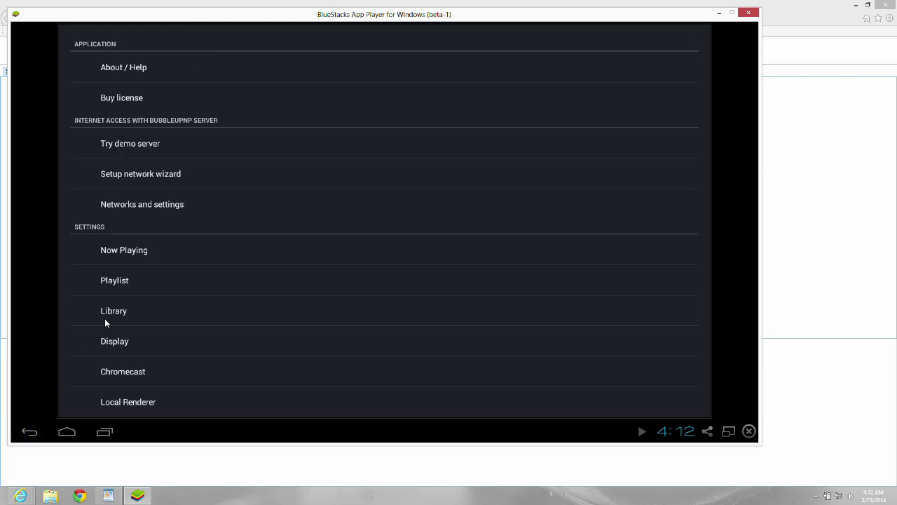
- In Networks and settings, set both the Mobile and the WiFi / Eth Max Bitrate for music playback transcoding to 320 Kbps
left_click(135, 204)
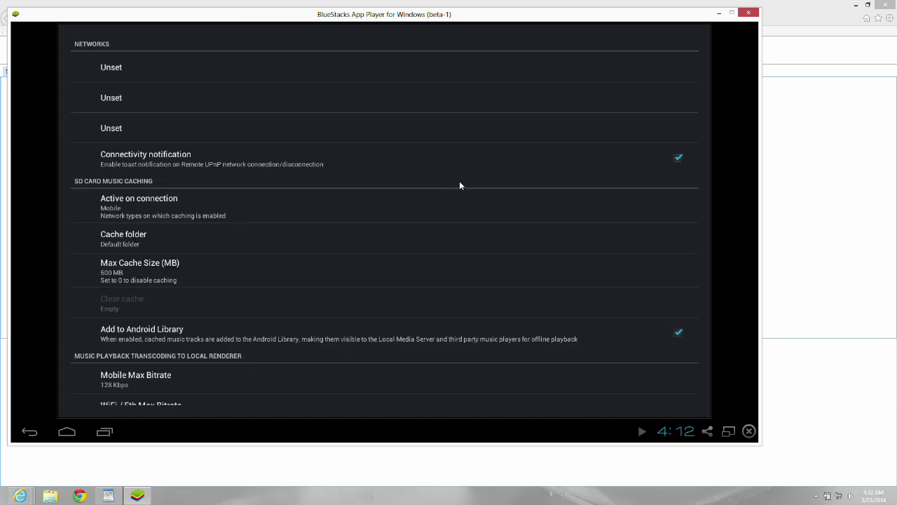
key("Down")
key("Down")
key("Down")
key("Down")
key("Down")
key("Down")
key("Down")
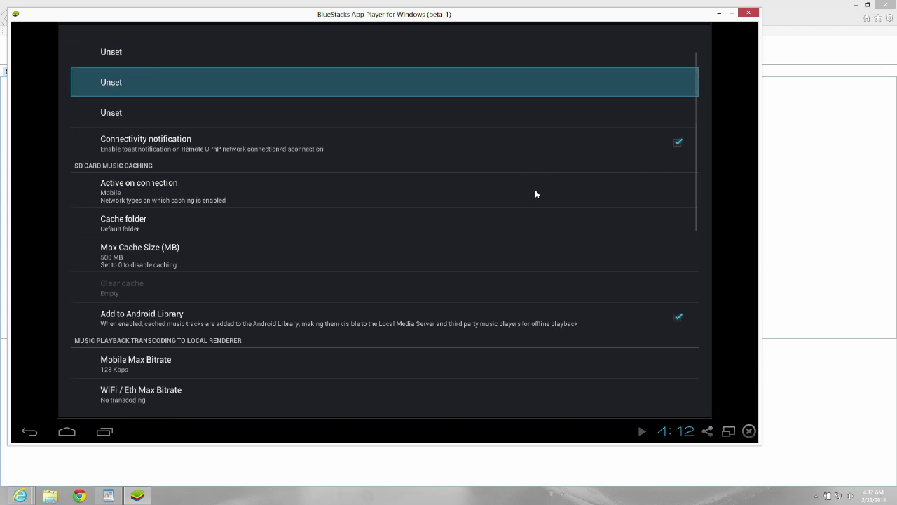
key("Down")
key("Down")
key("Down")
key("Down")
key("Down")
key("Down")
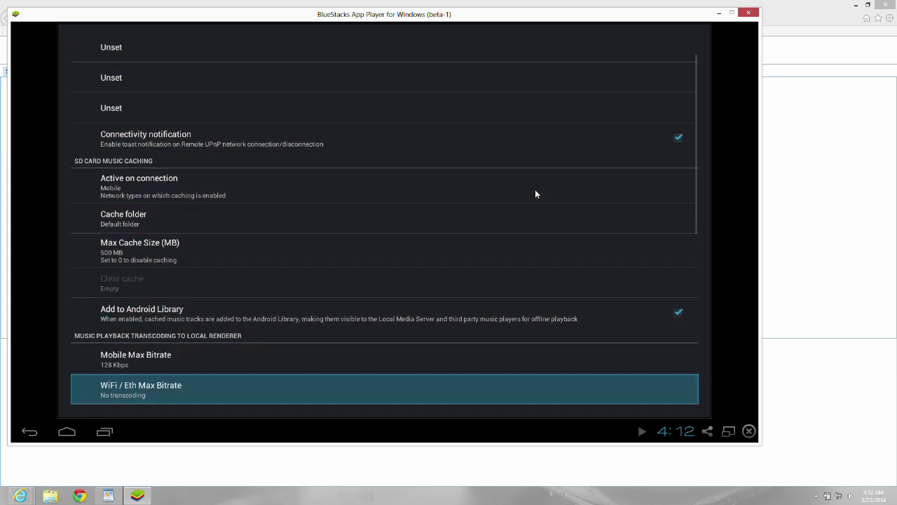
key("Down")
key("Down")
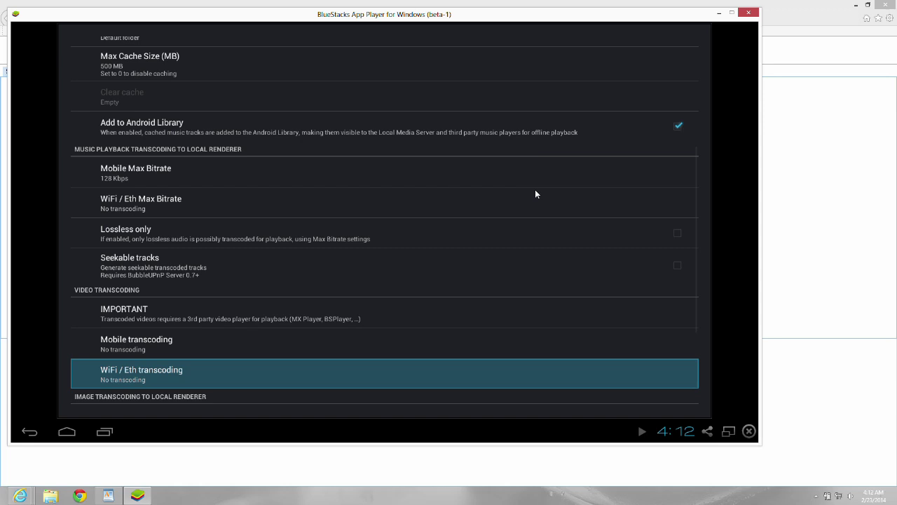
left_click(117, 169)
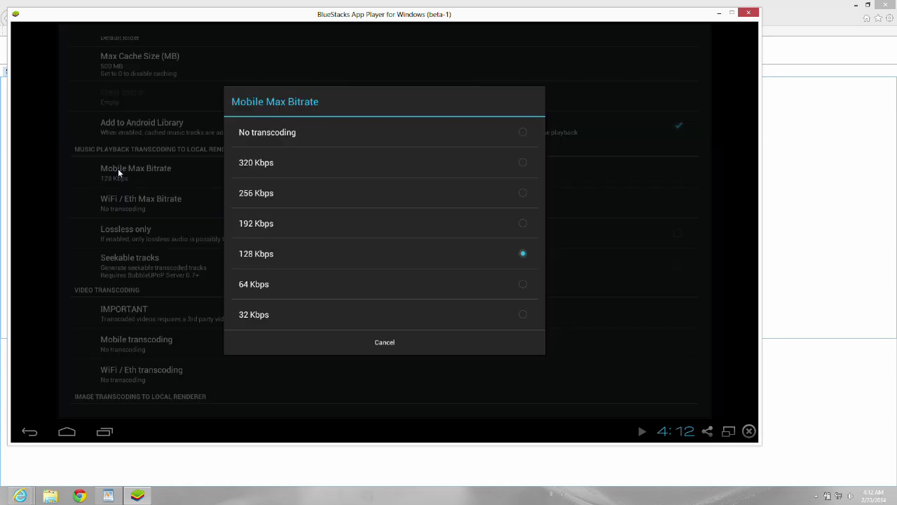
left_click(523, 162)
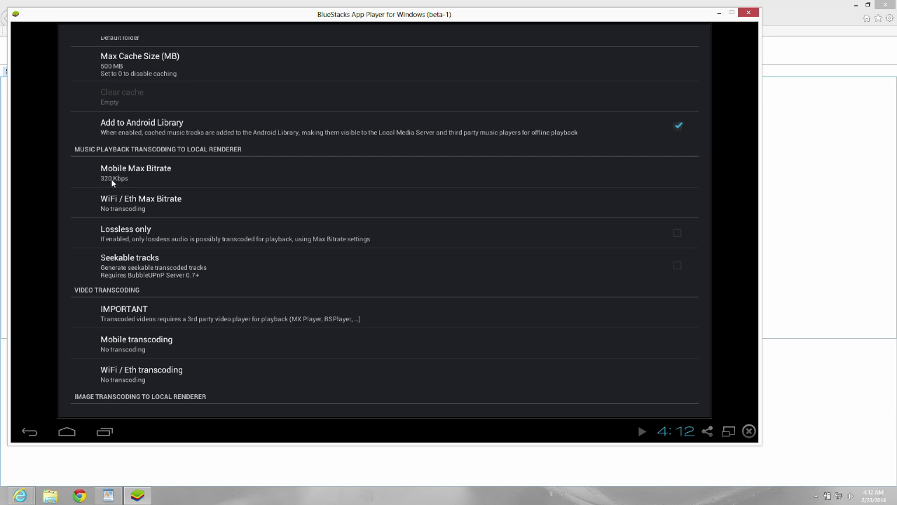
left_click(125, 201)
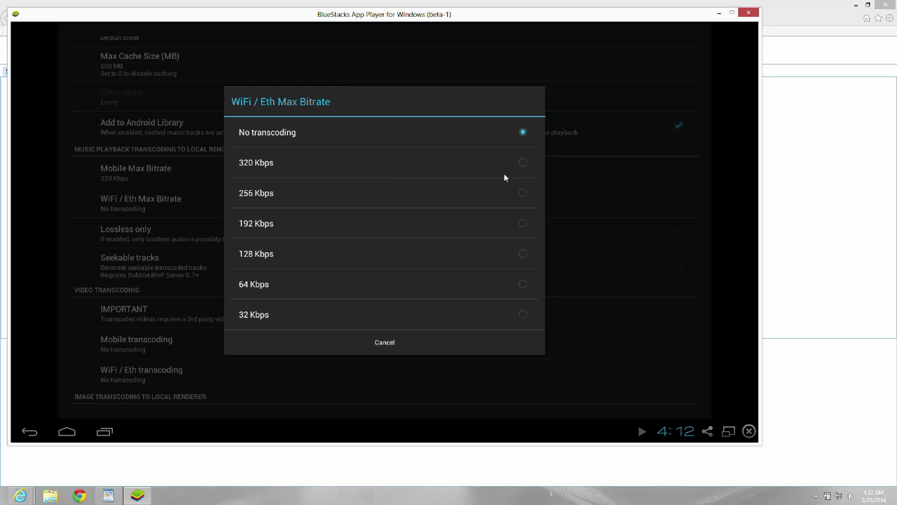
left_click(523, 164)
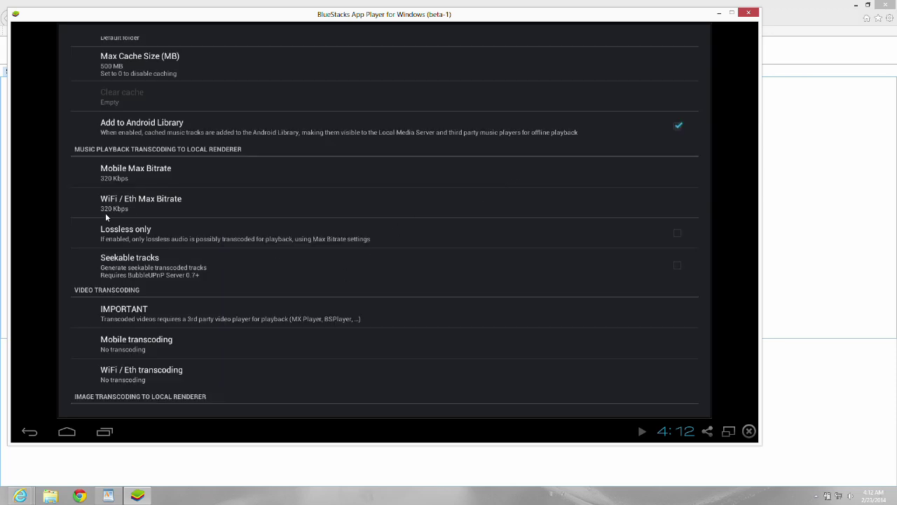
- Set both the Mobile and the WiFi / Eth video transcoding to 720p / 128Kbps audio
key("Down")
key("Down")
key("Down")
key("Down")
key("Down")
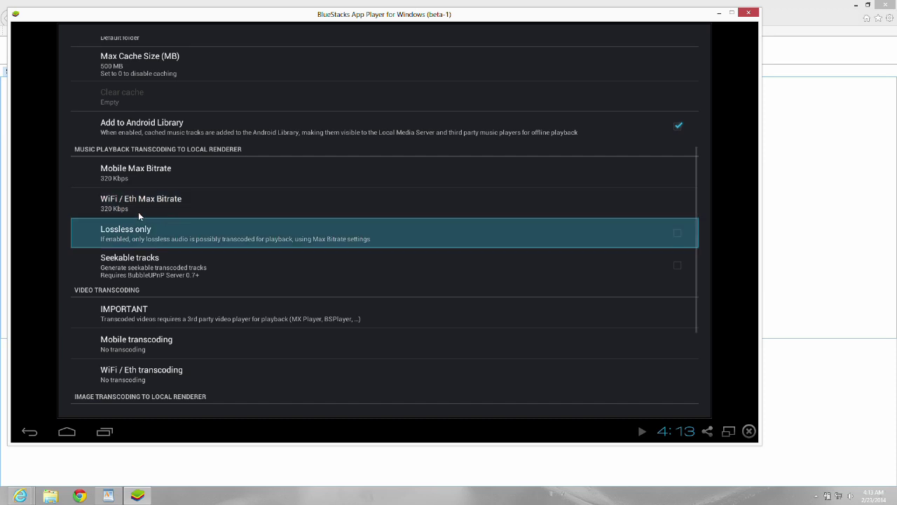
key("Down")
key("Down")
key("Down")
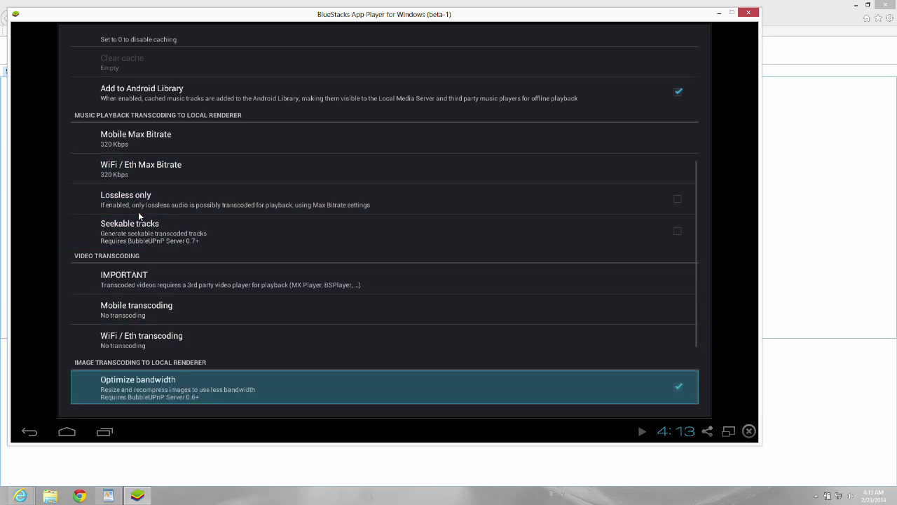
key("Up")
key("Up")
key("Up")
key("Up")
key("Down")
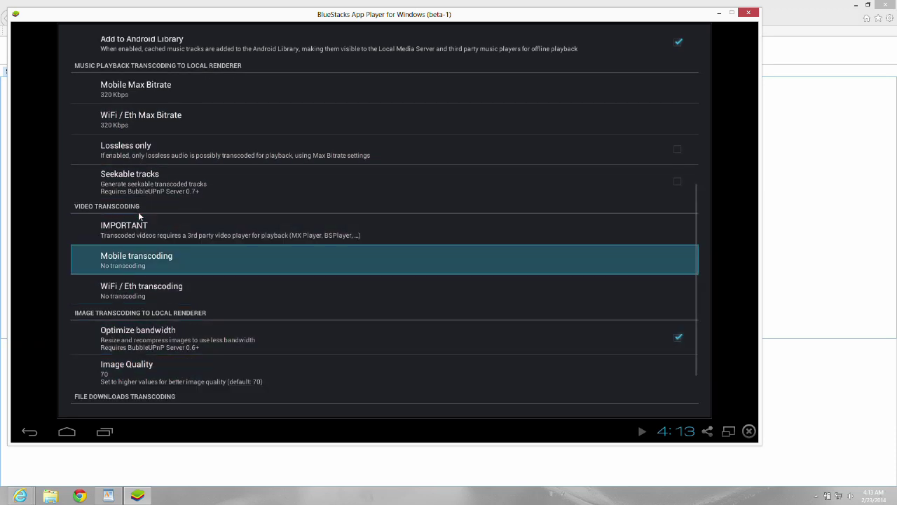
left_click(116, 261)
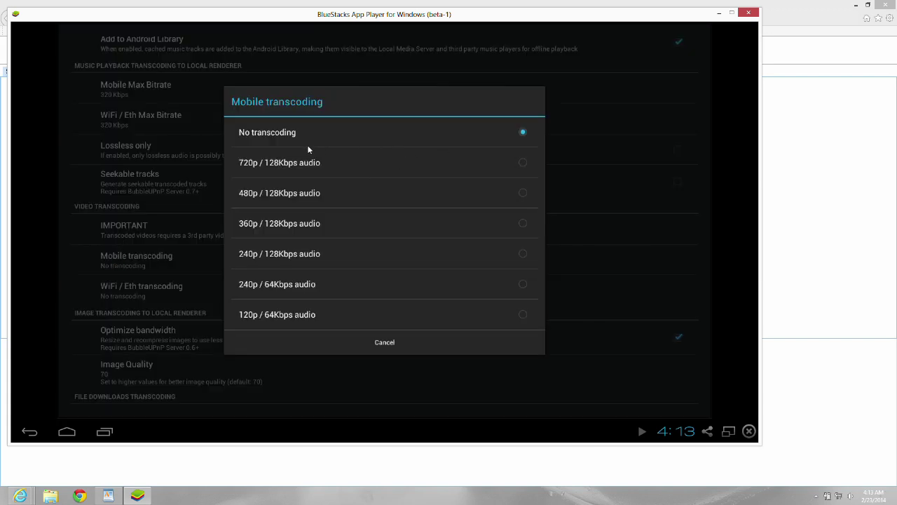
left_click(523, 163)
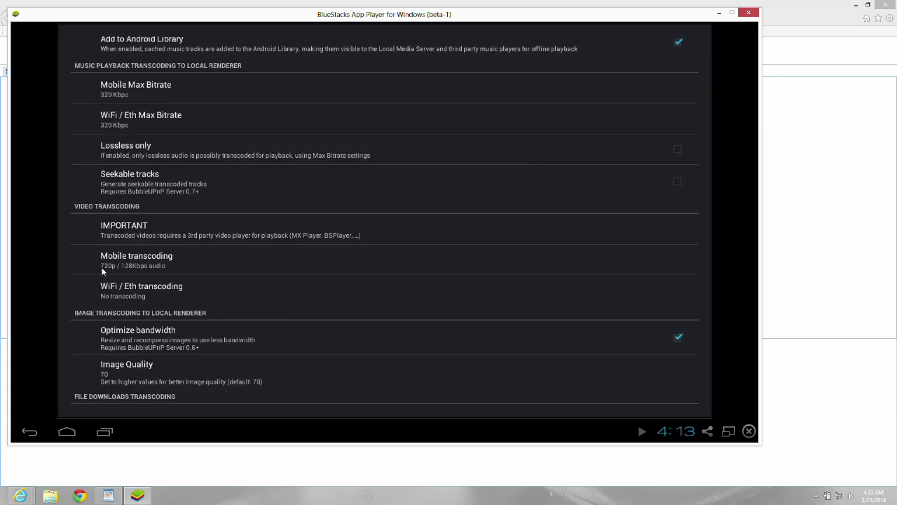
left_click(131, 289)
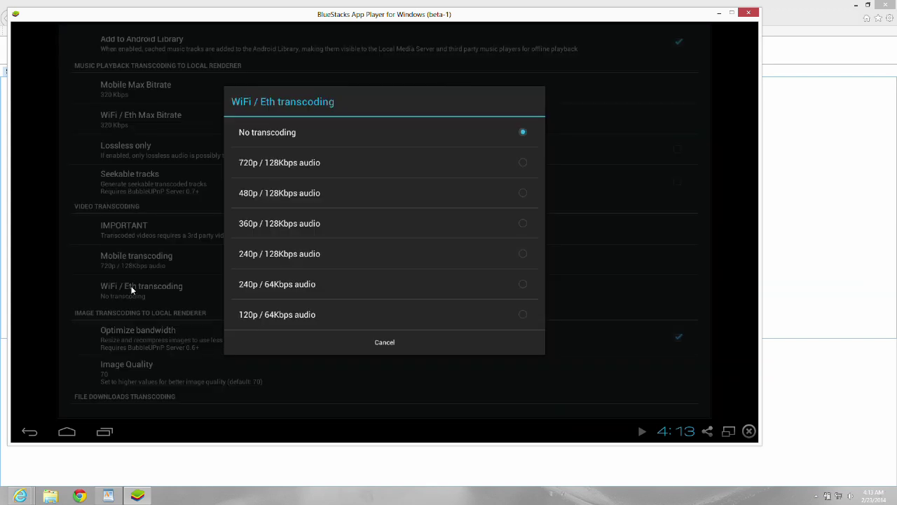
left_click(523, 163)
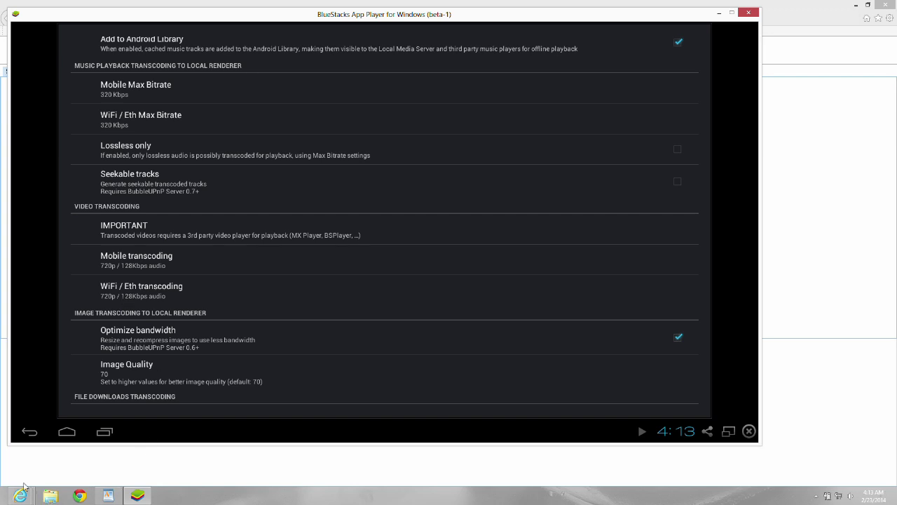
- Switch to Internet Explorer and look at the XBMC for Android download page and its web address
mouse_move(20, 496)
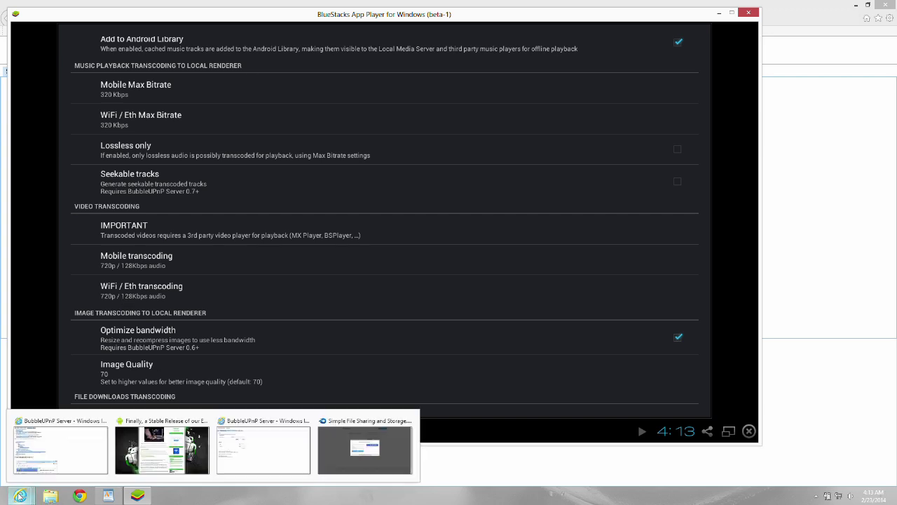
left_click(142, 452)
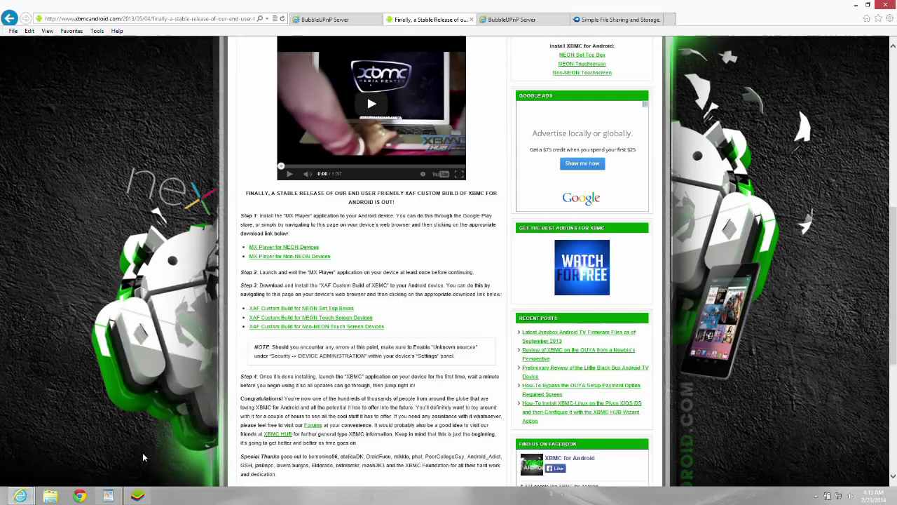
left_click(111, 21)
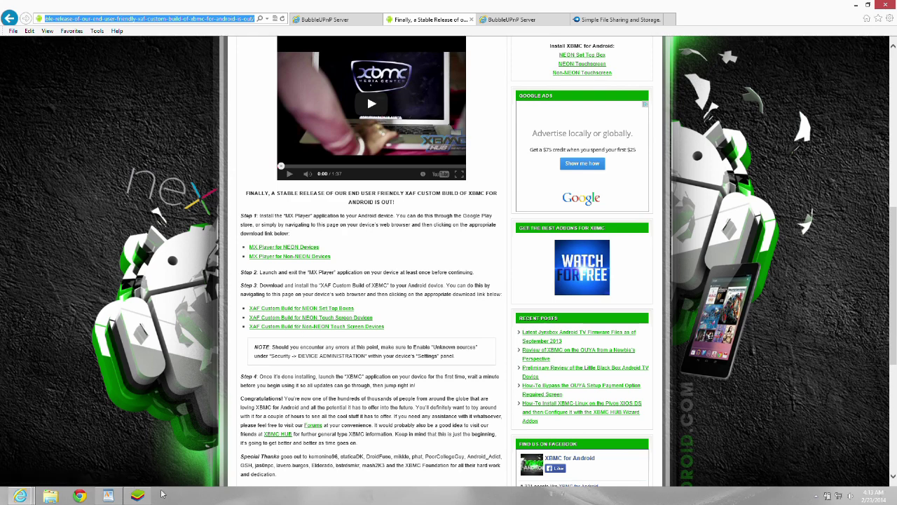
- Switch to BlueStacks, launch XBMC and open its Services settings
left_click(137, 495)
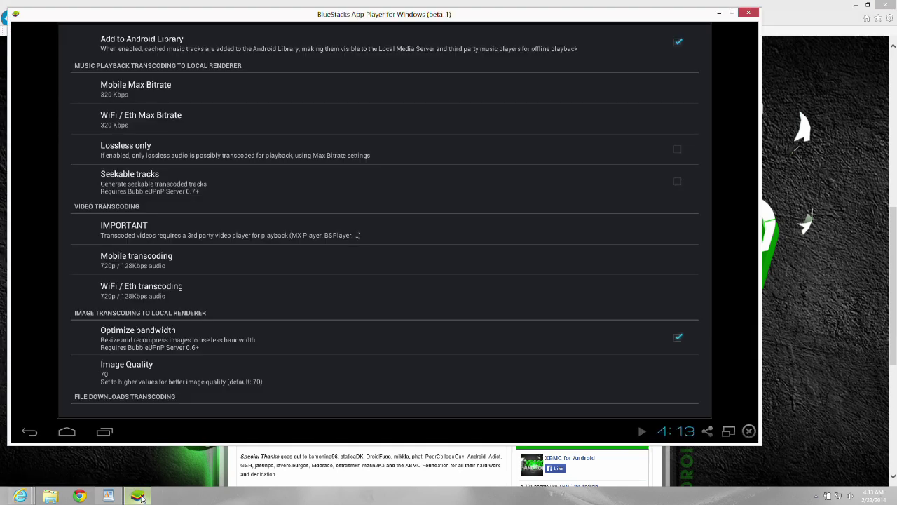
left_click(66, 432)
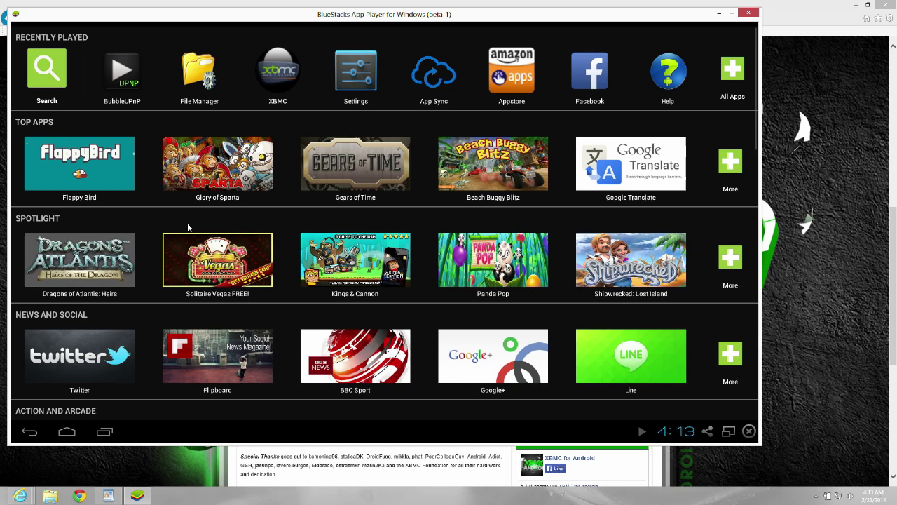
left_click(278, 83)
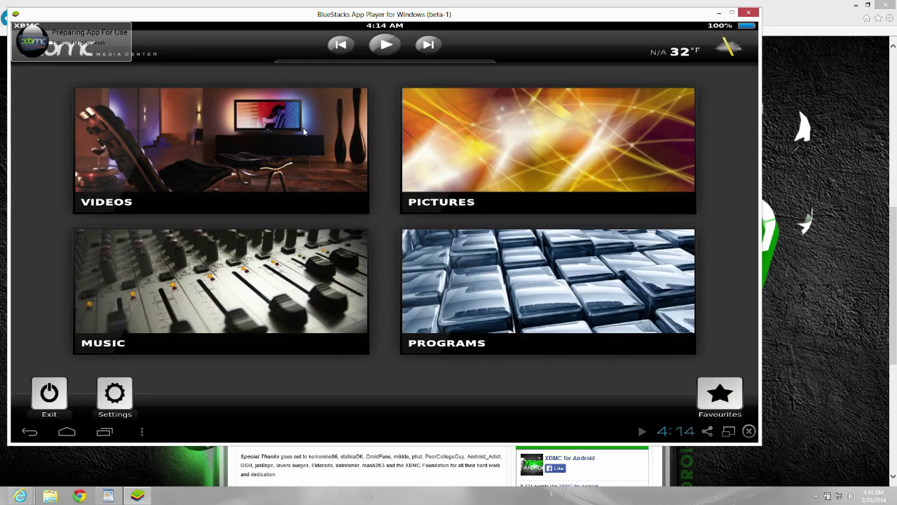
left_click(115, 396)
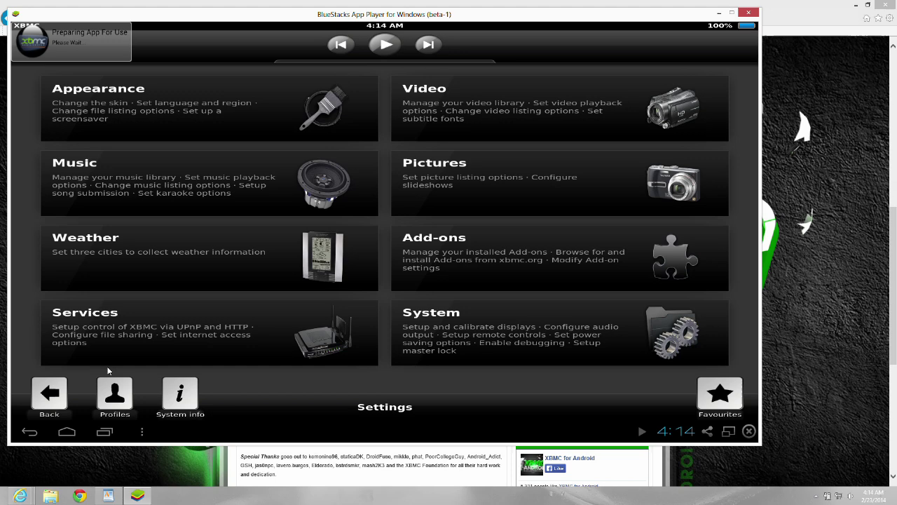
left_click(76, 317)
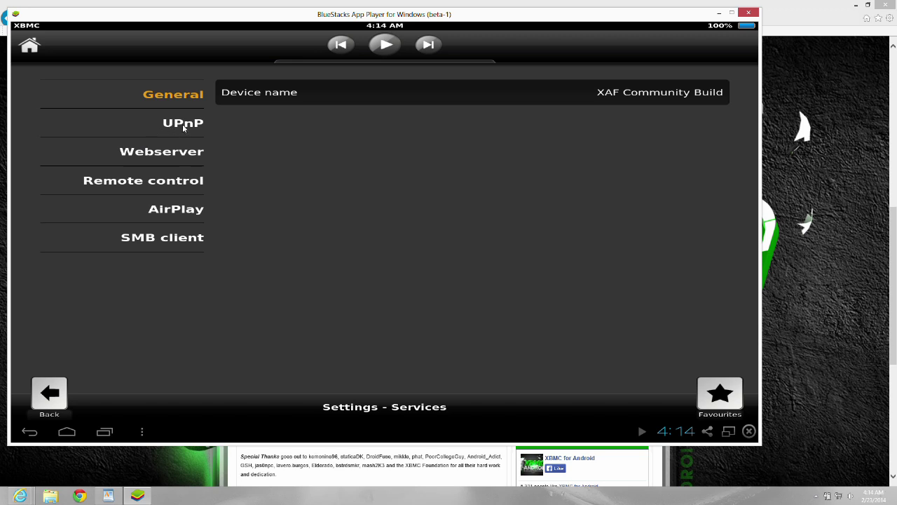
- Enable UPnP sharing of the video and music libraries with update announcements, and allow control of XBMC via UPnP
left_click(182, 127)
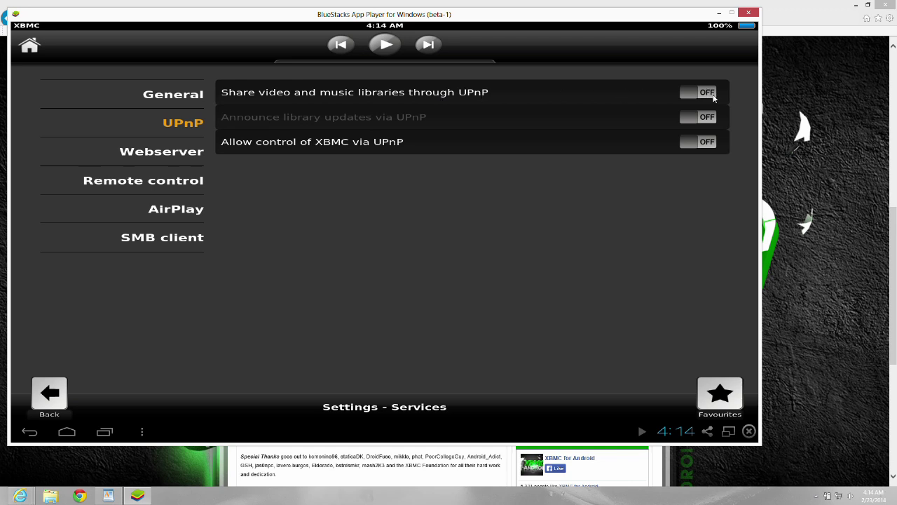
left_click(712, 98)
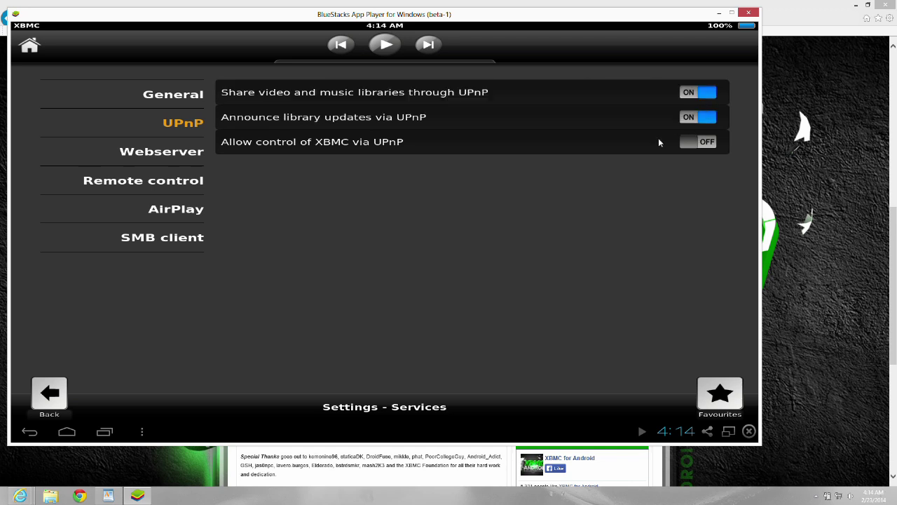
left_click(703, 144)
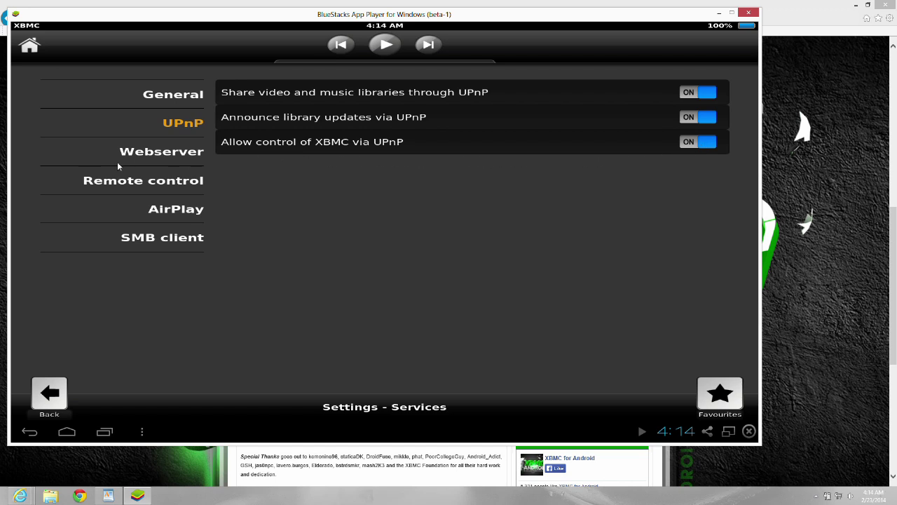
- Allow control of XBMC via HTTP in the webserver settings and set the port to 58050
left_click(157, 157)
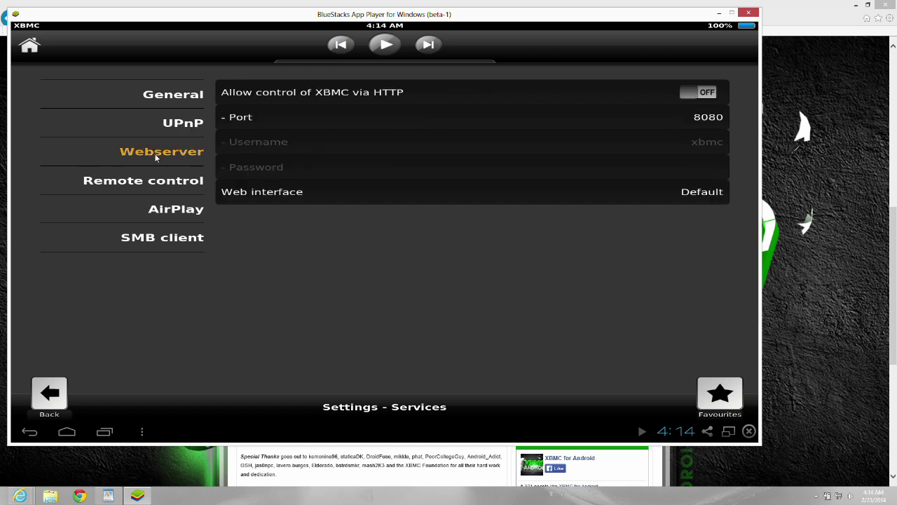
left_click(708, 94)
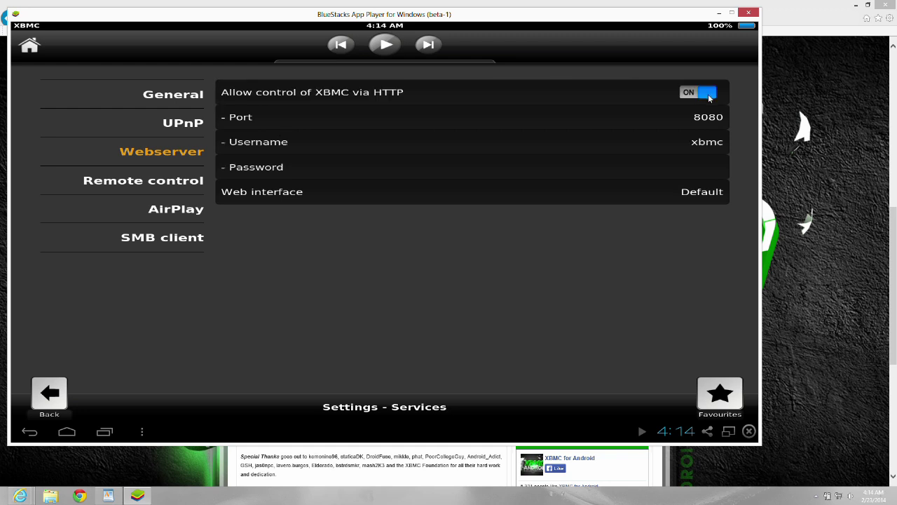
left_click(698, 119)
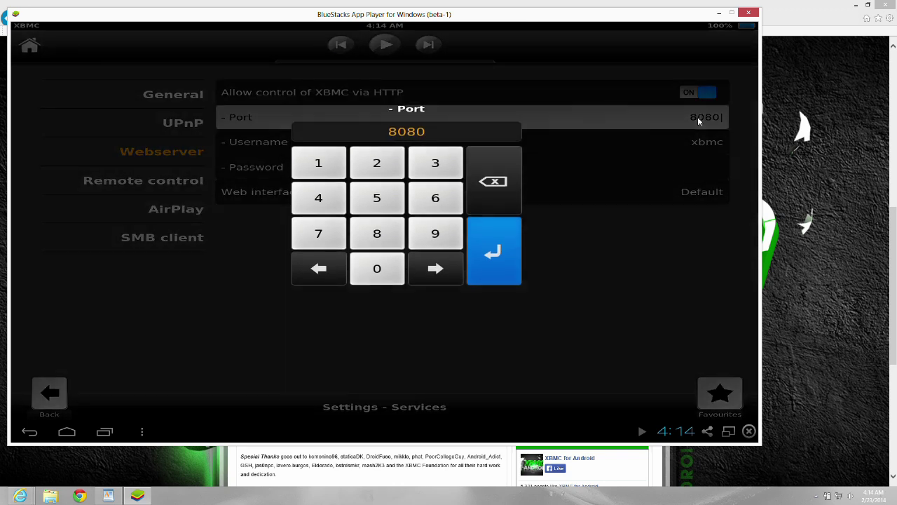
left_click(369, 202)
left_click(380, 237)
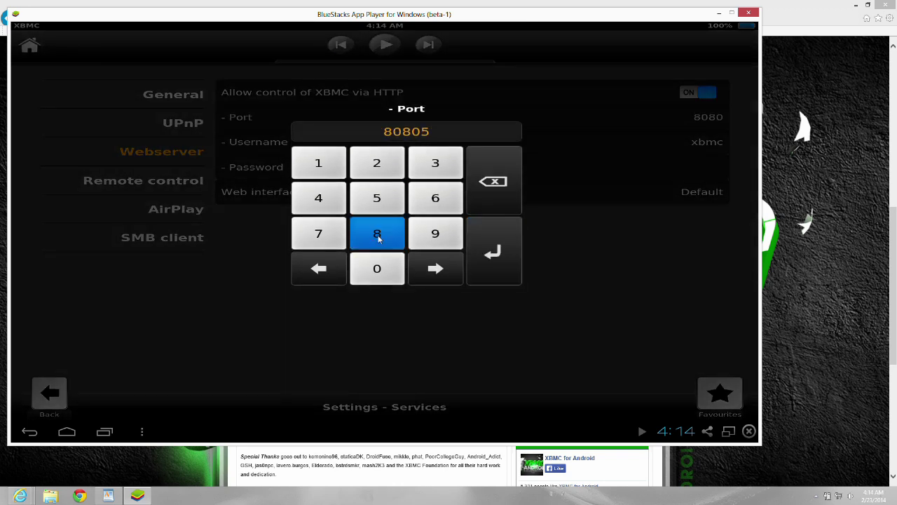
left_click(489, 184)
left_click(488, 186)
left_click(488, 186)
left_click(489, 186)
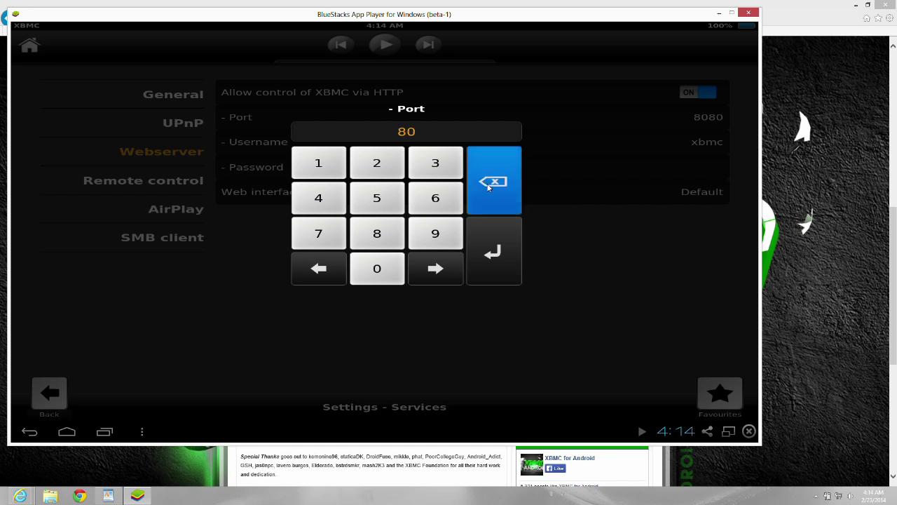
left_click(489, 187)
left_click(489, 186)
left_click(389, 206)
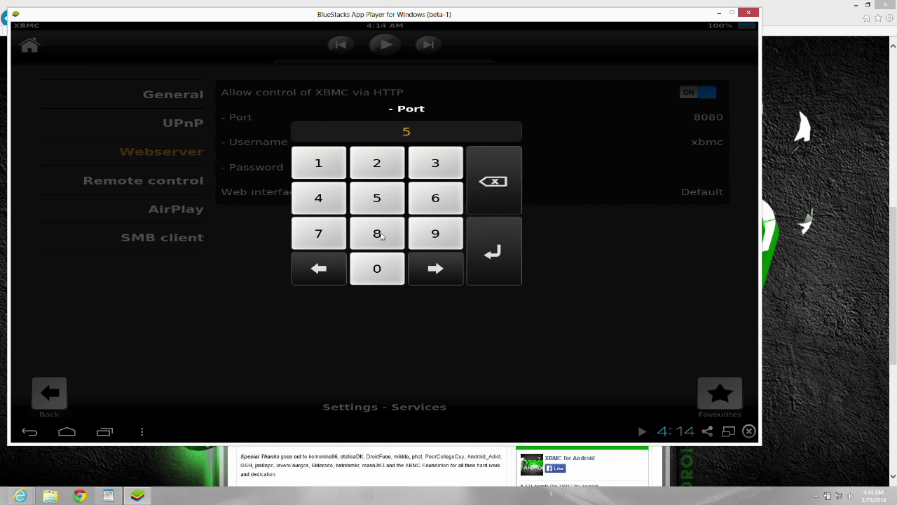
left_click(381, 241)
left_click(377, 267)
left_click(380, 203)
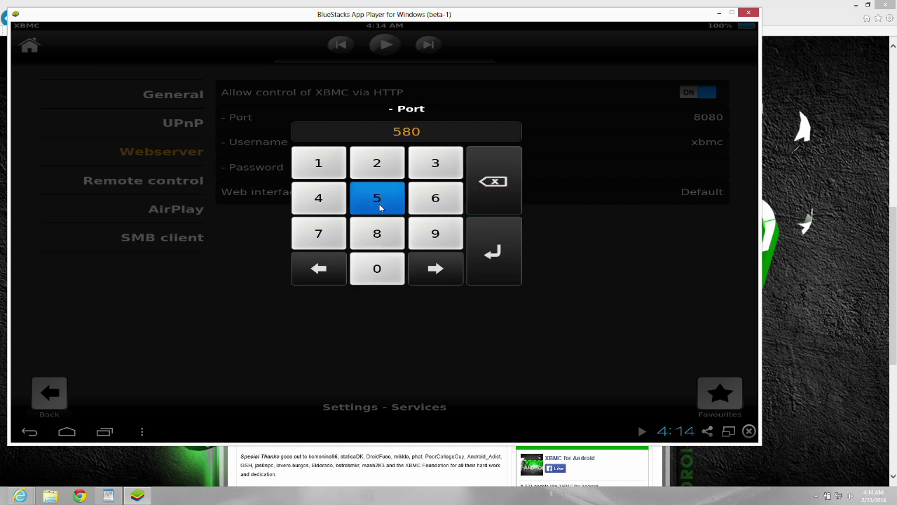
left_click(375, 278)
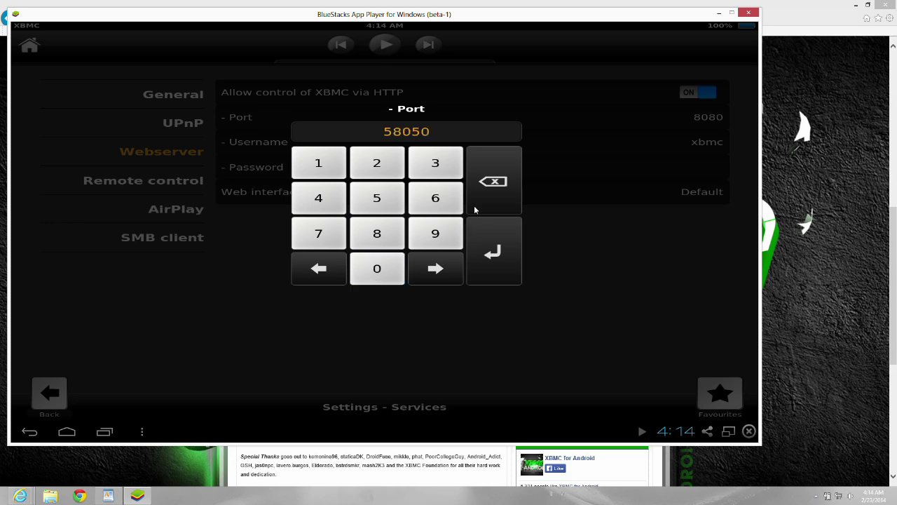
left_click(493, 249)
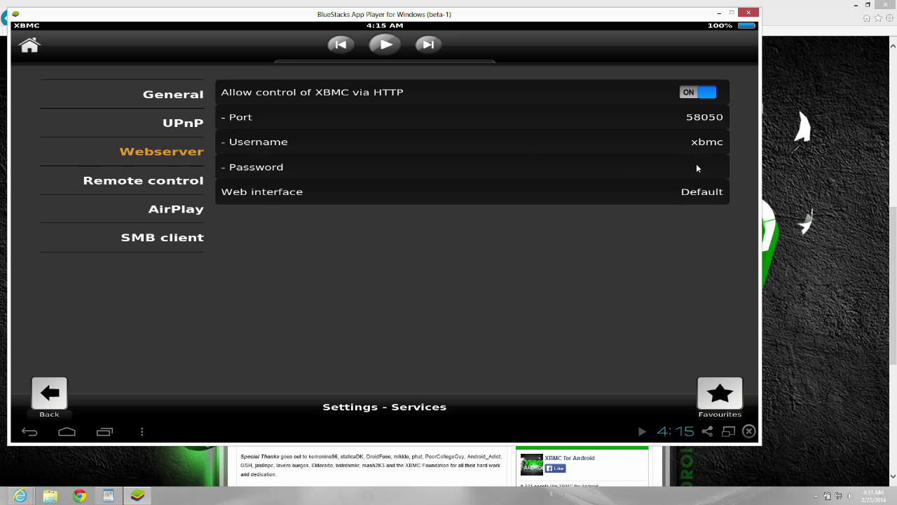
- Leave XBMC, search the installed apps for "file manager" and open File Manager
left_click(68, 432)
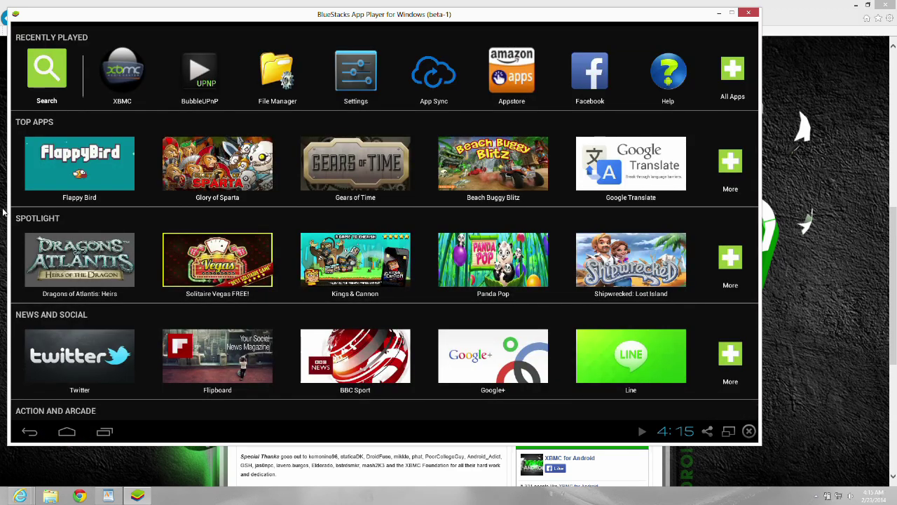
left_click(38, 83)
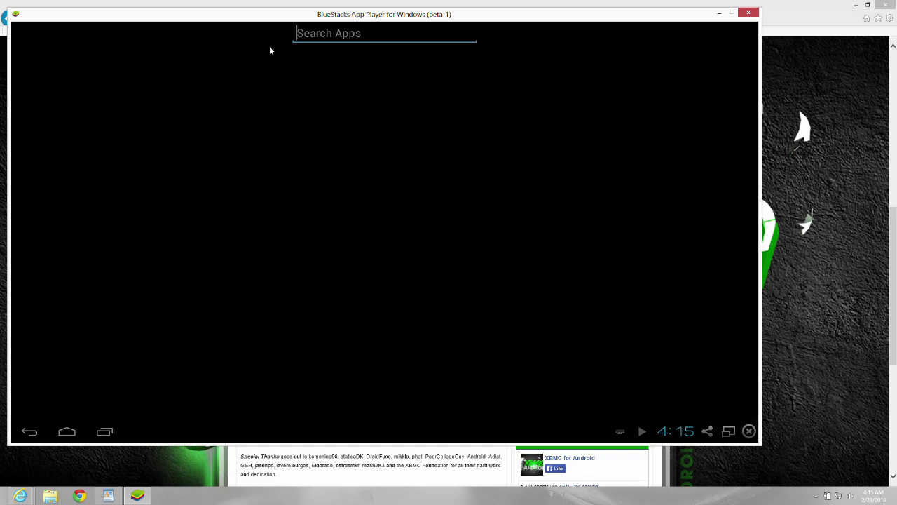
type("fil")
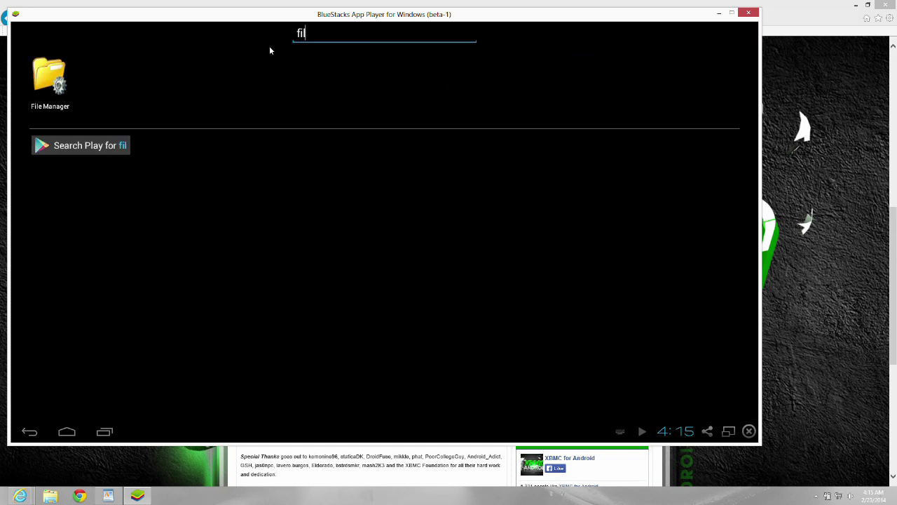
type("e mana")
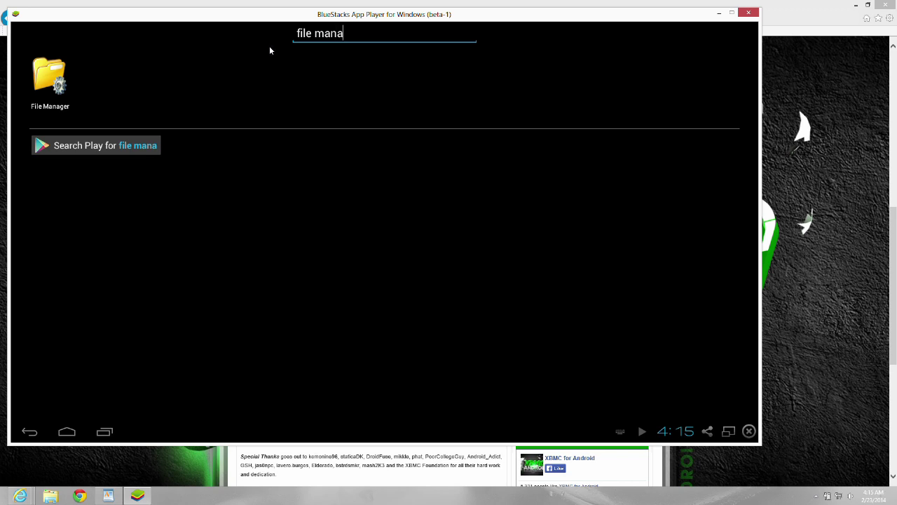
type("ger")
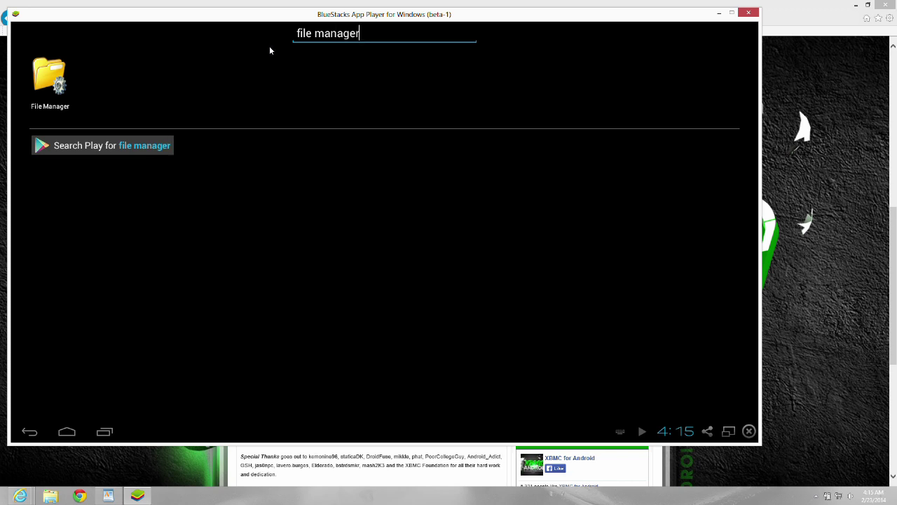
key("Return")
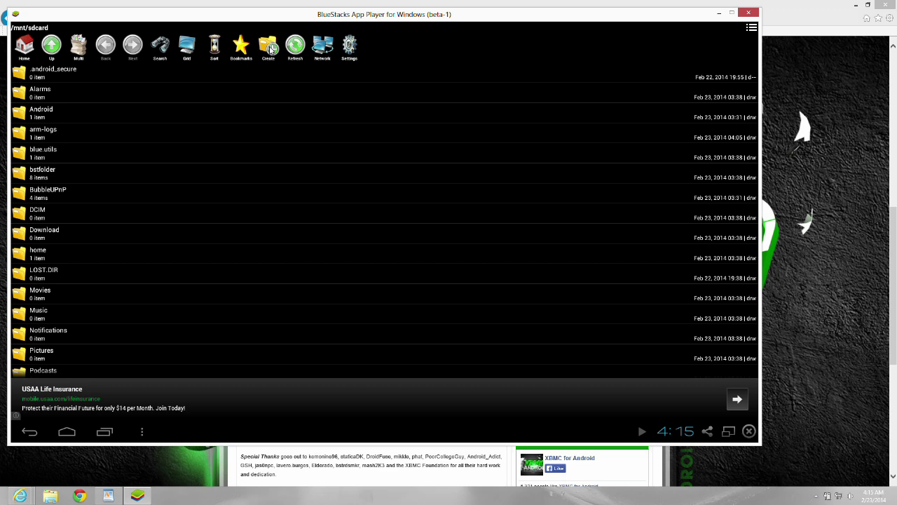
left_click(27, 431)
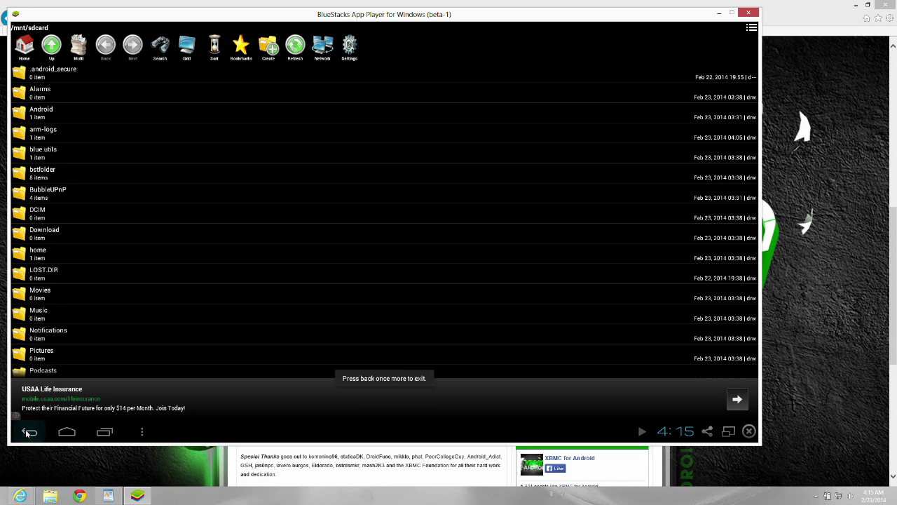
left_click(71, 436)
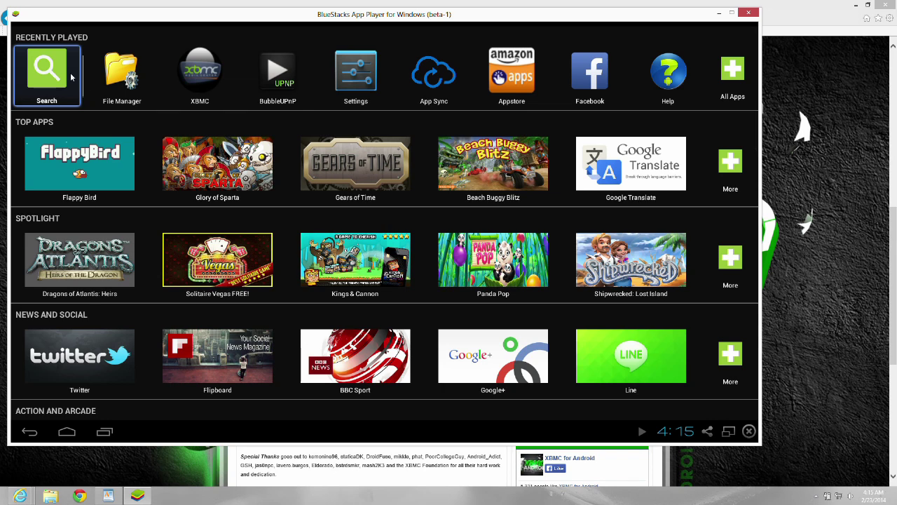
- Search Google Play for "file manager" and look at the page of File Manager (Explorer) by Rhythm Software
left_click(47, 70)
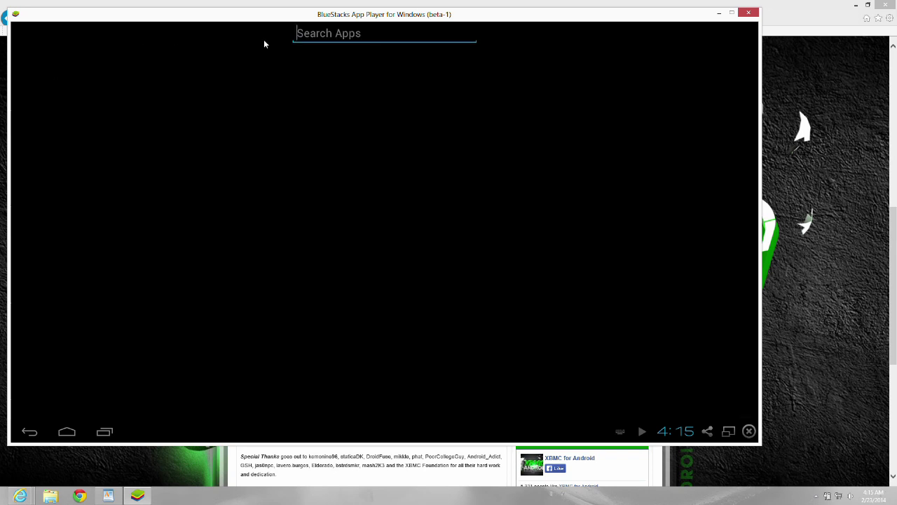
type("file")
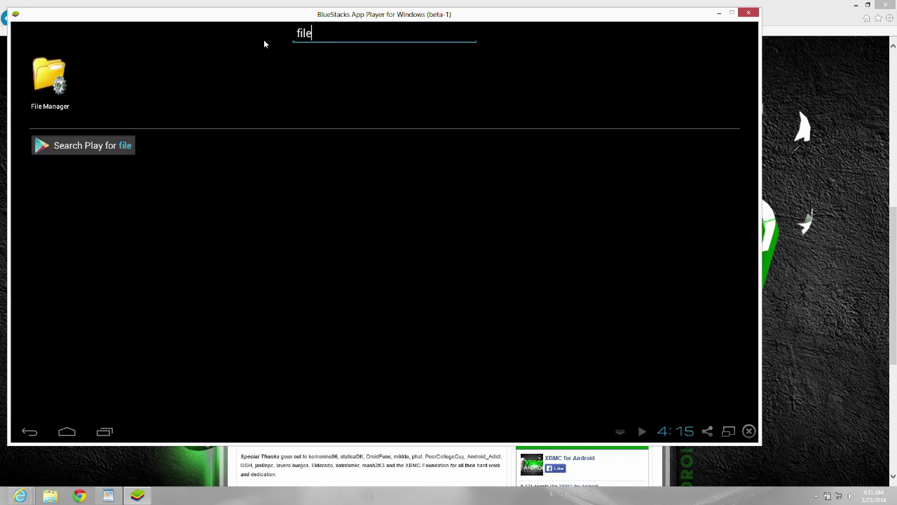
type(" manager")
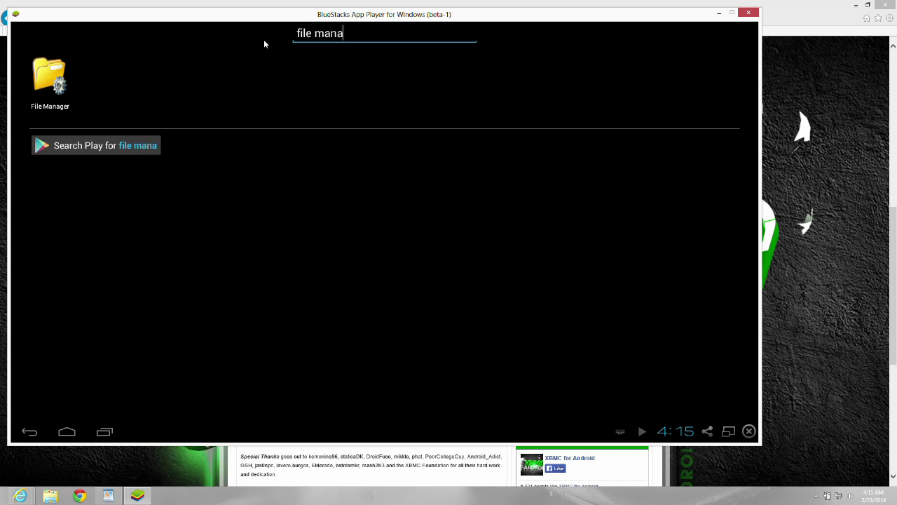
left_click(100, 151)
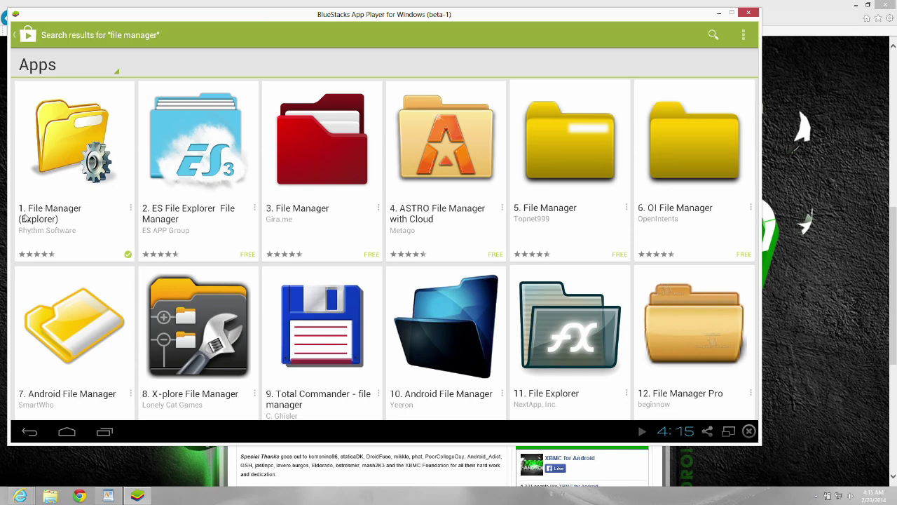
left_click(49, 150)
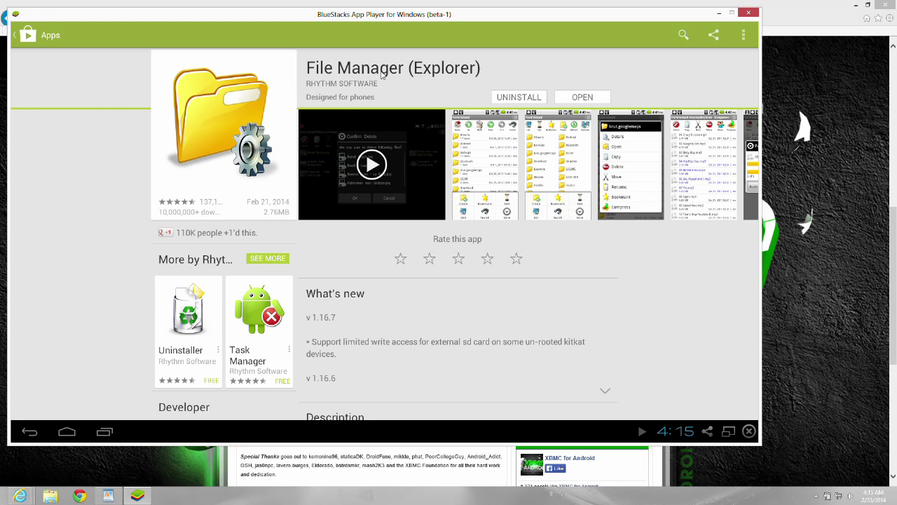
- Launch File Manager and examine XBMC's userdata folder under Android/data/org.xbmc.xbmc/files/.xbmc for playercorefactory.xml
left_click(66, 432)
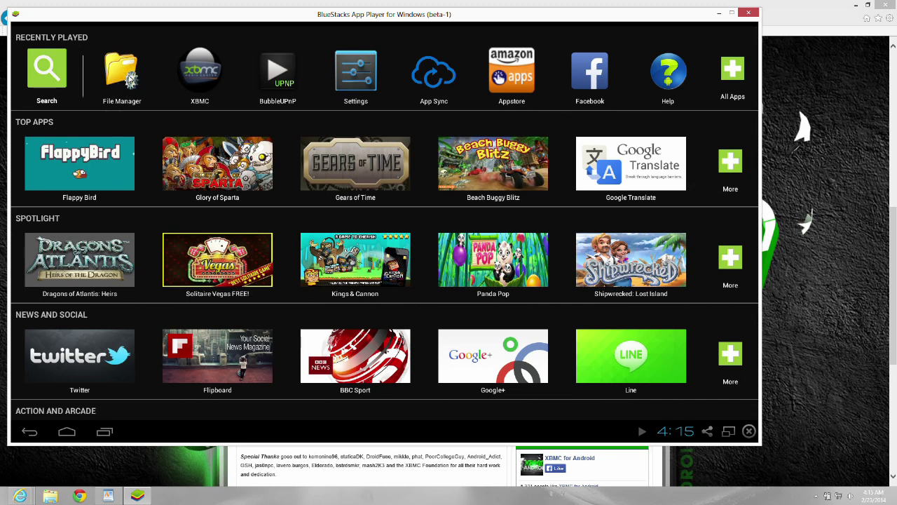
left_click(116, 67)
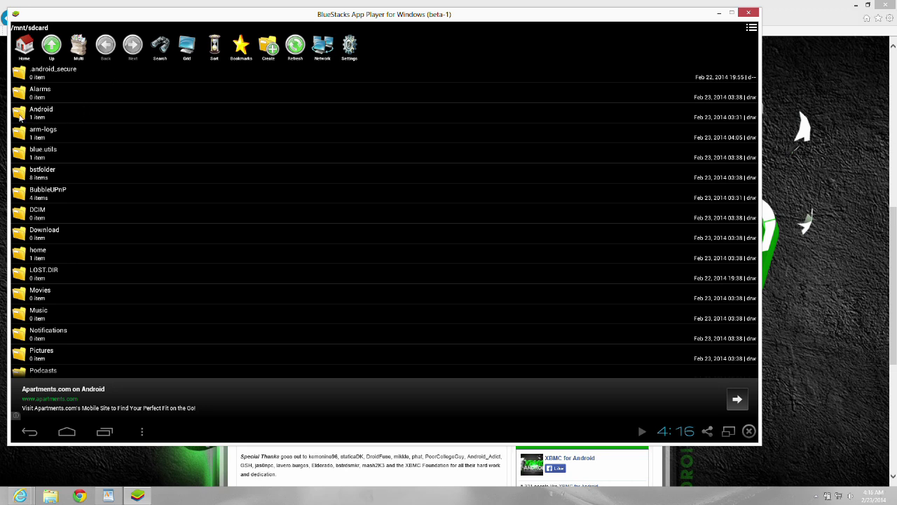
left_click(22, 117)
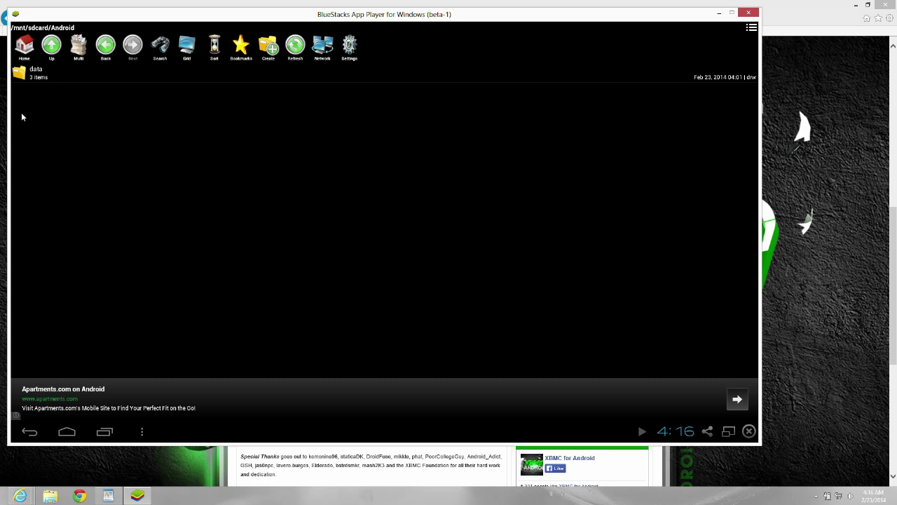
left_click(23, 76)
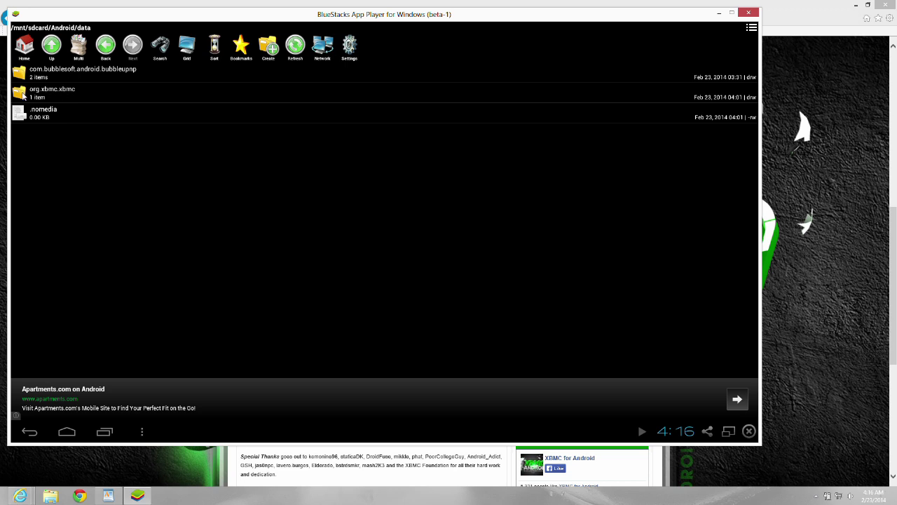
left_click(24, 94)
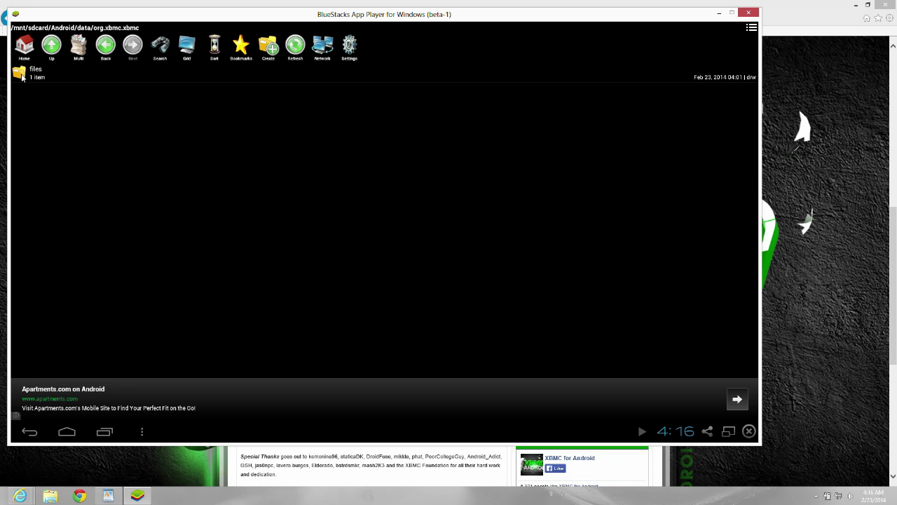
left_click(22, 78)
left_click(19, 75)
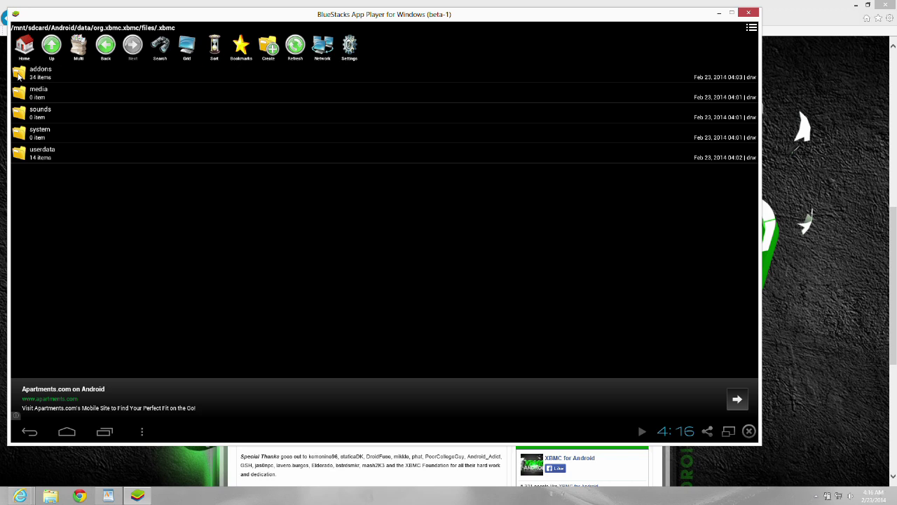
left_click(26, 156)
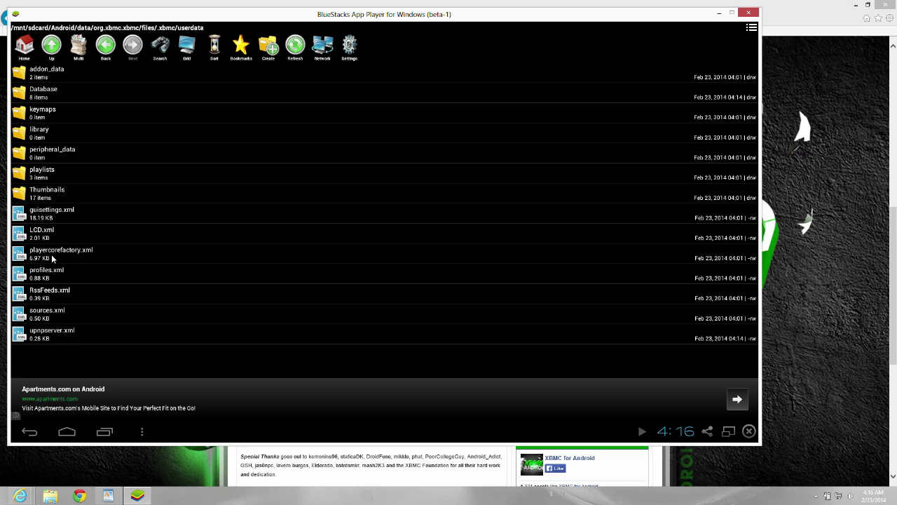
left_click(66, 432)
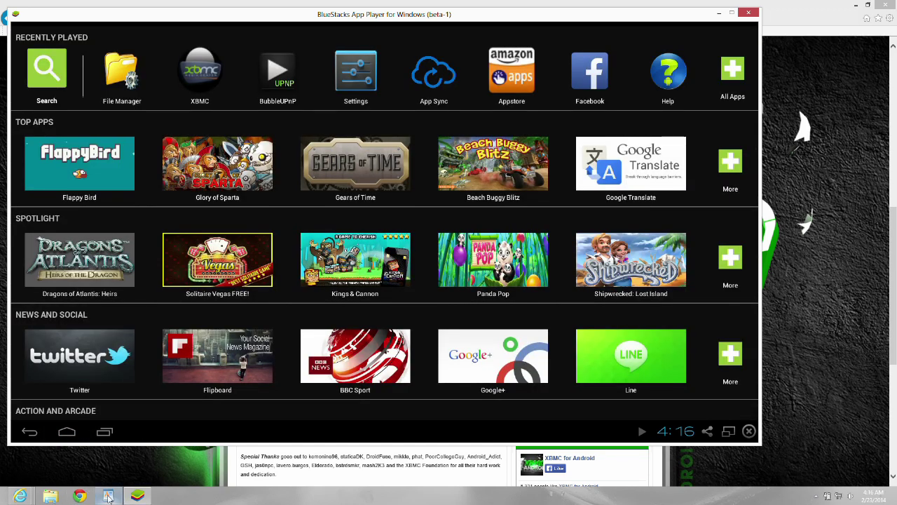
mouse_move(24, 498)
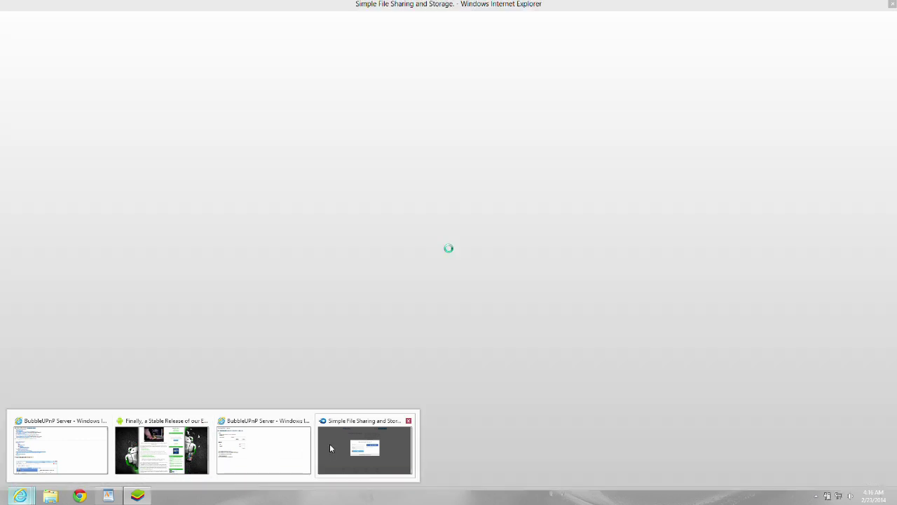
left_click(330, 447)
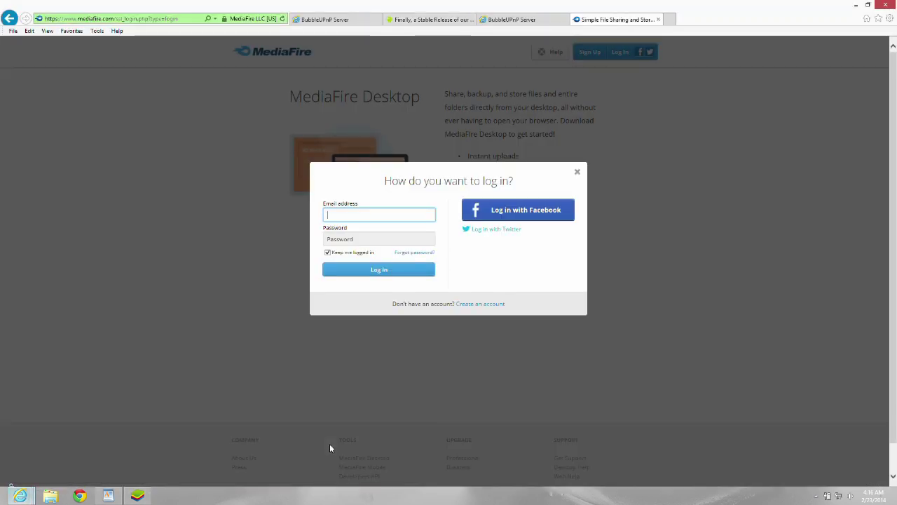
left_click(174, 22)
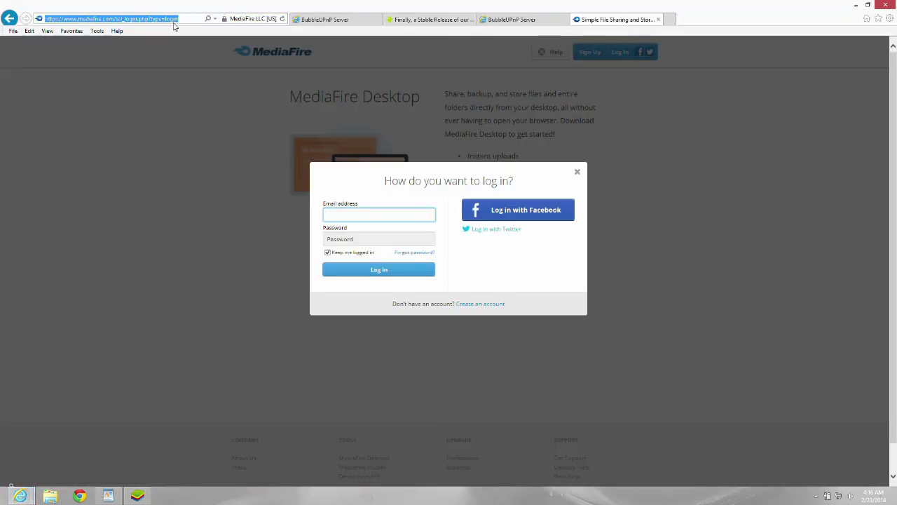
type("http://www.mediafire.com/view/gyyge5l68m9xu1b/playercorefactory.xml")
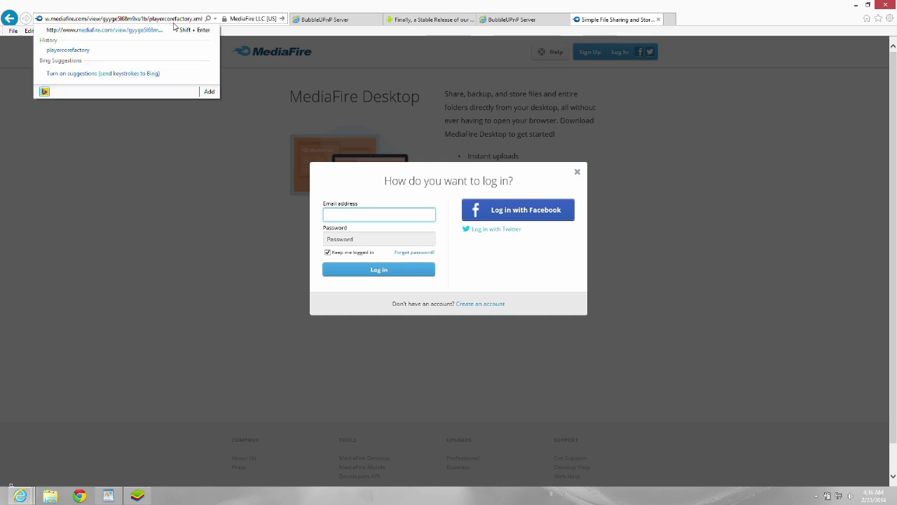
key("Return")
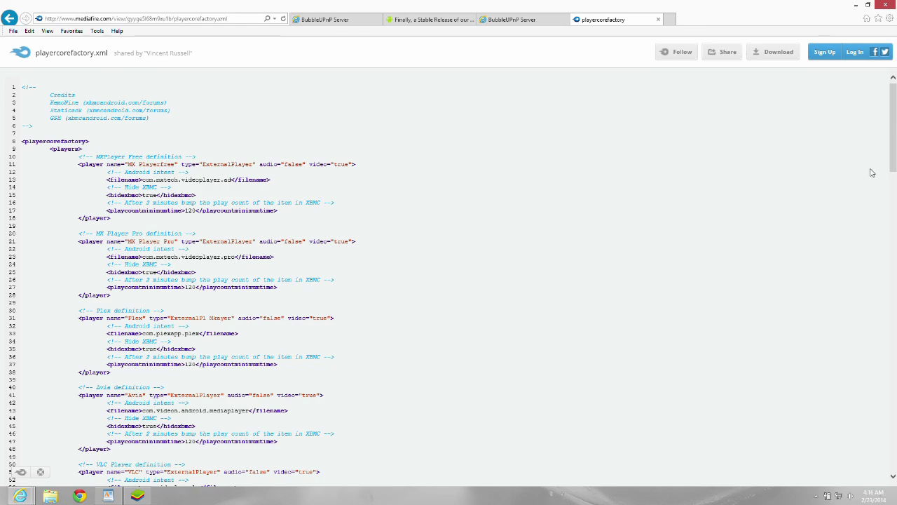
- Check the default player rule at the end of playercorefactory.xml and start downloading the file from MediaFire
left_click_drag(892, 107, 886, 427)
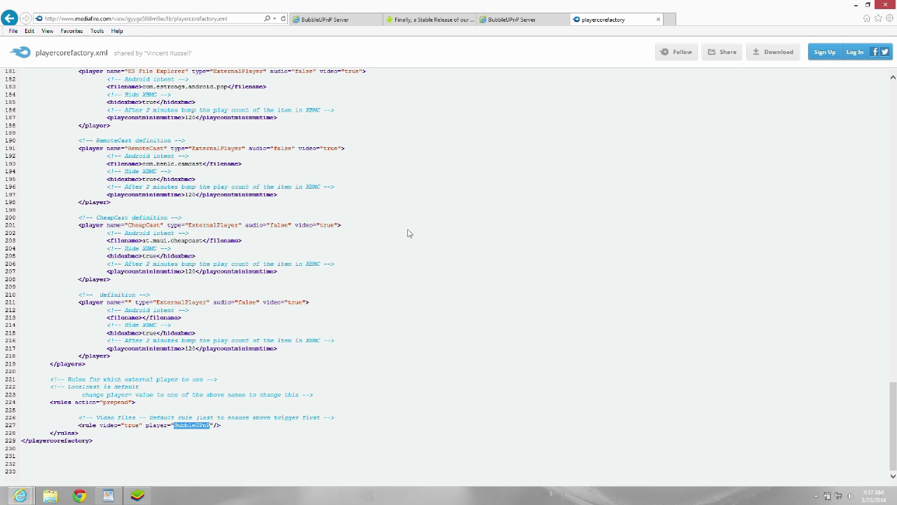
left_click(779, 52)
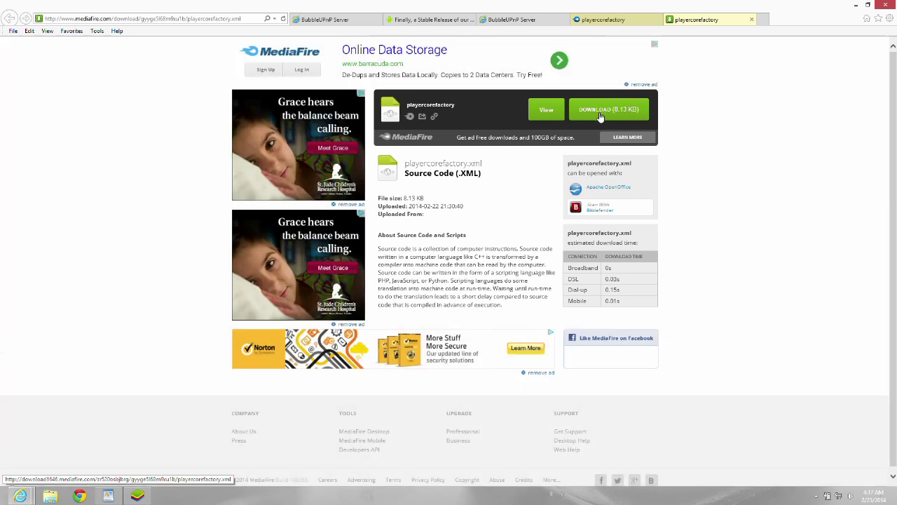
left_click(604, 115)
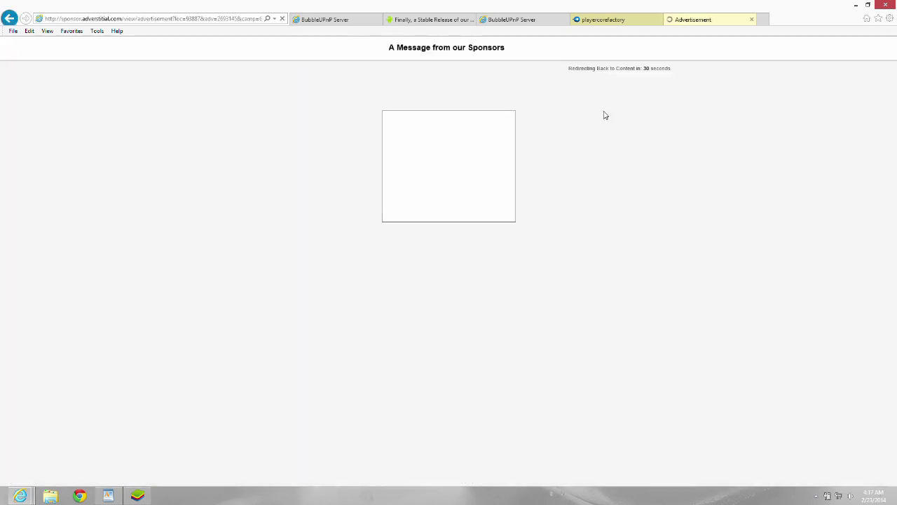